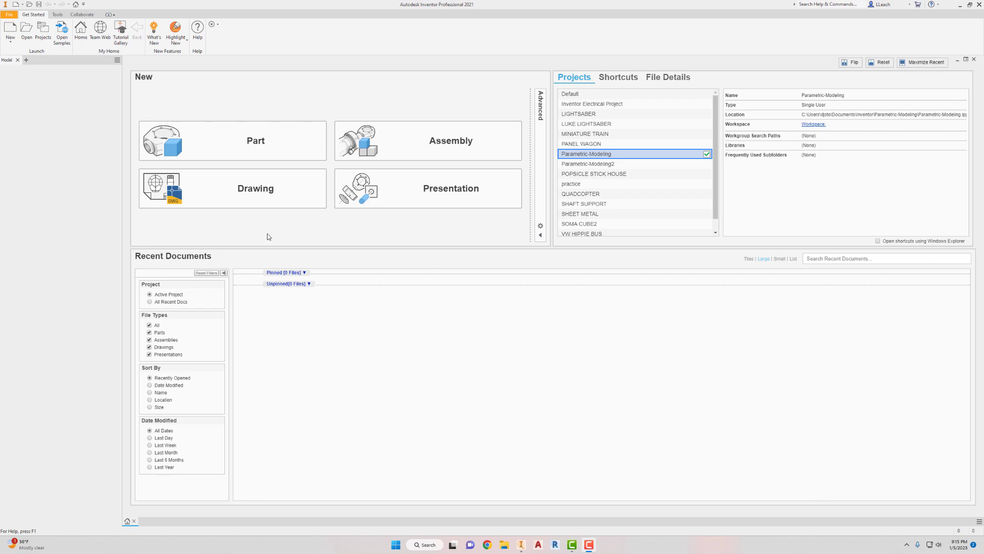
- Create a drawing from the B SIZE LANDSCAPE TITLEBLOCK.dwg template, leaving the MM OR IN prompted entry blank
click(15, 44)
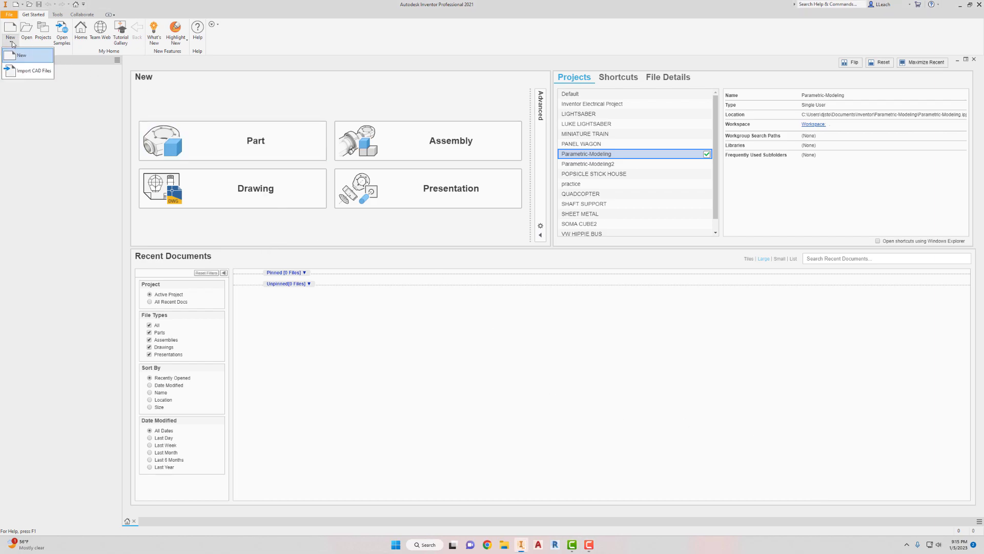
click(24, 60)
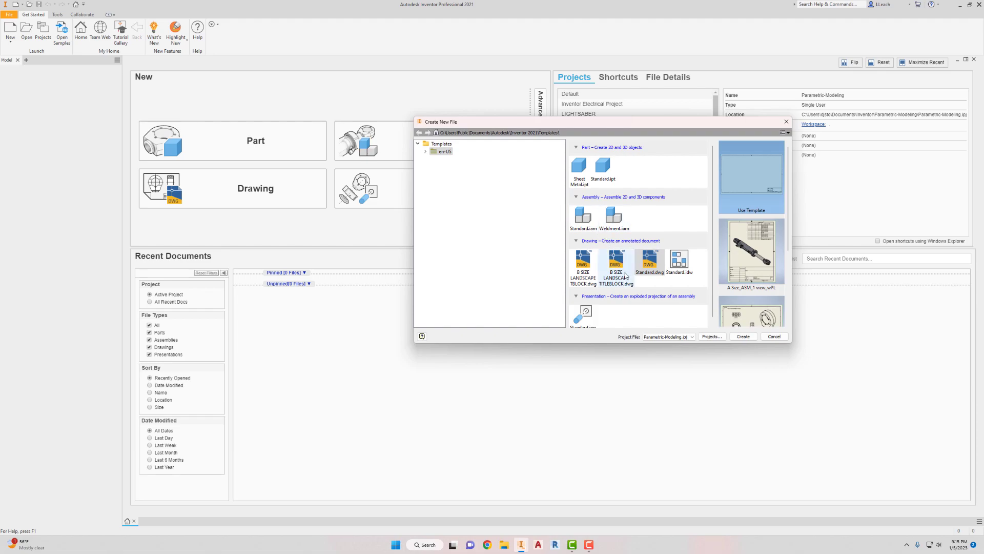
click(618, 265)
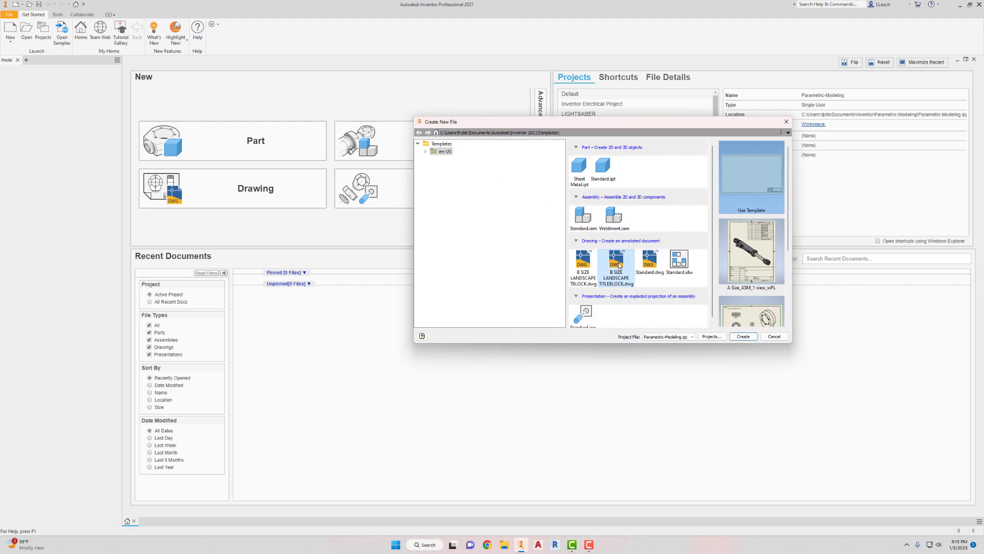
click(735, 338)
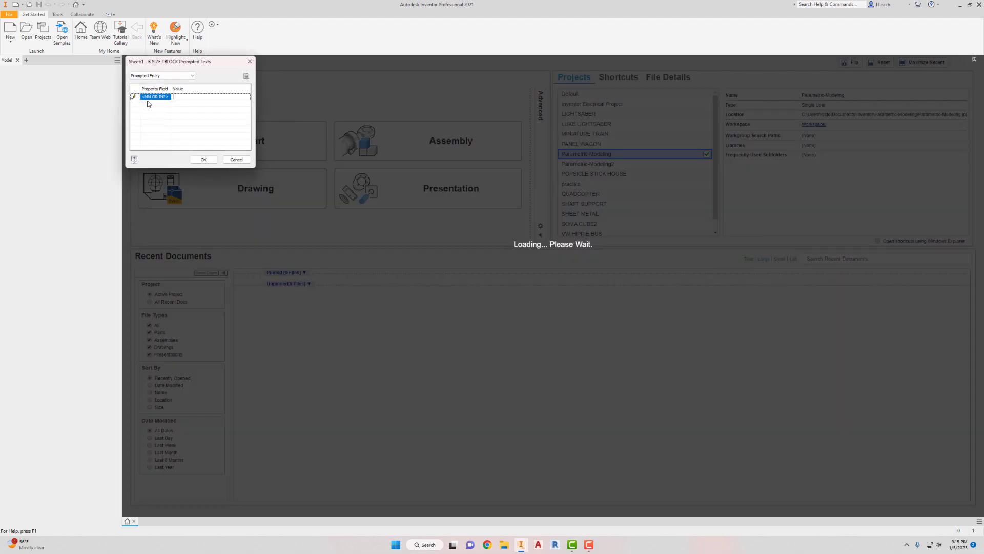
click(166, 101)
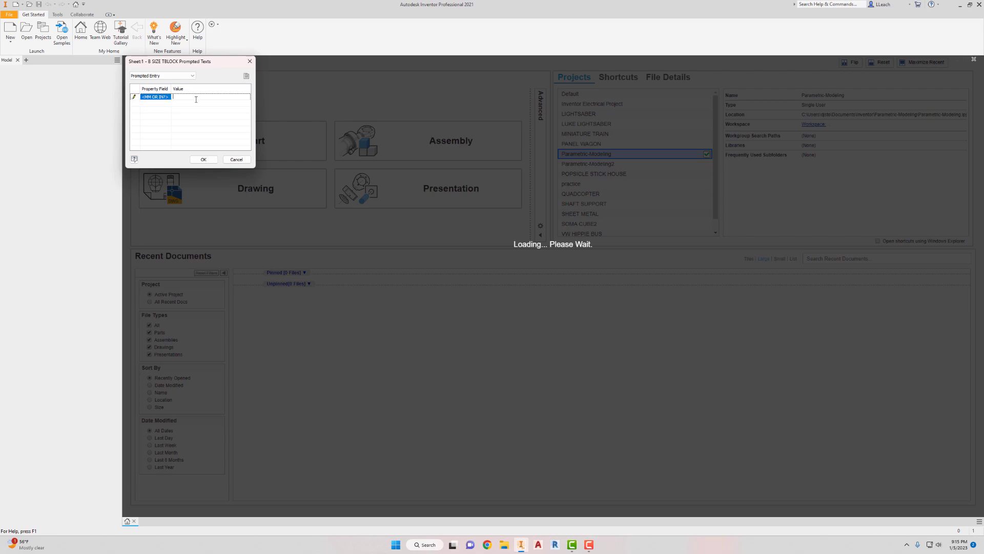
click(203, 160)
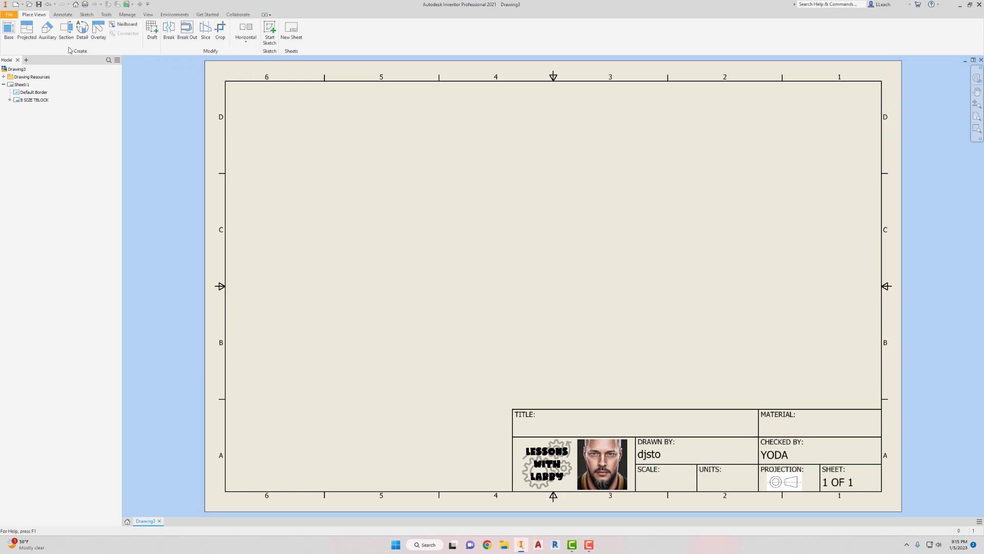
- Create another new drawing from the Standard.dwg template
click(10, 14)
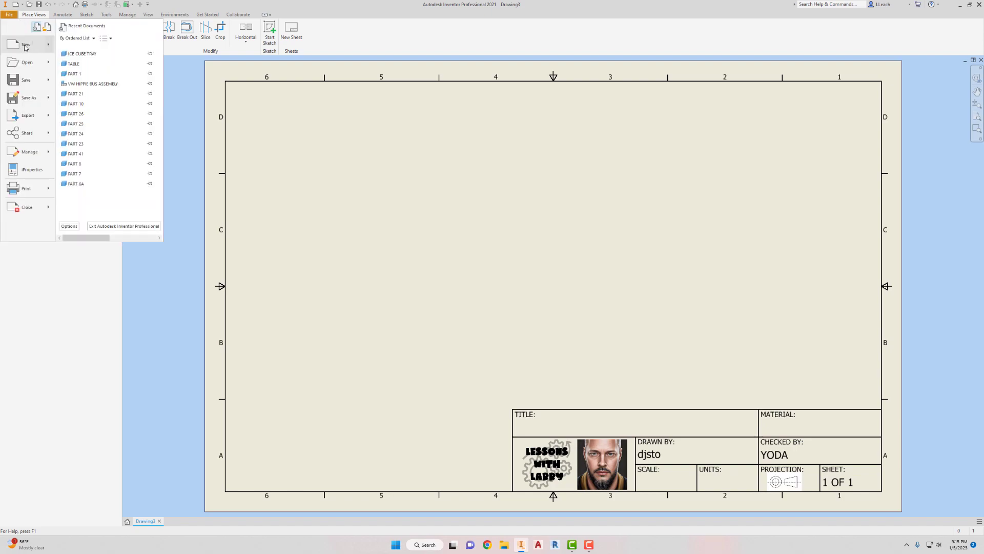
click(26, 48)
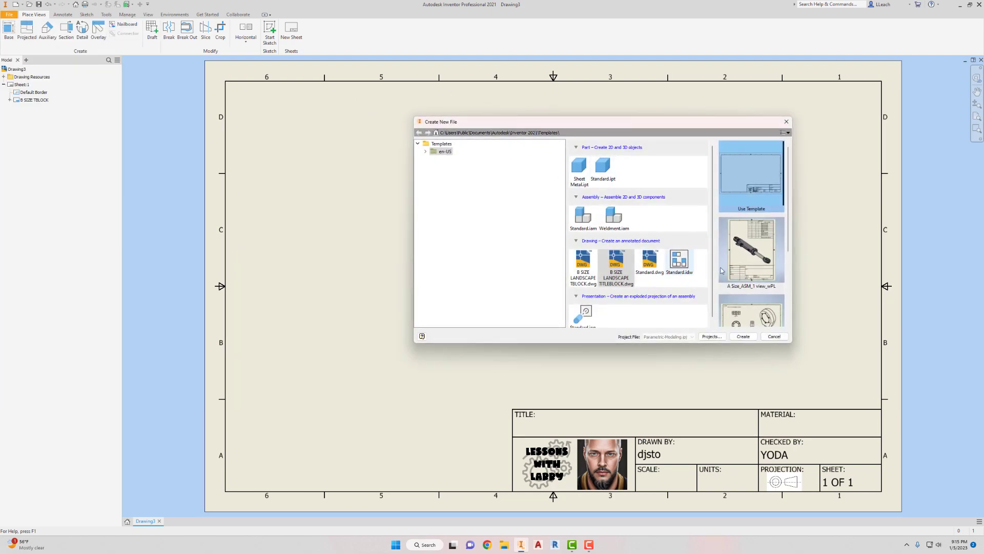
click(652, 264)
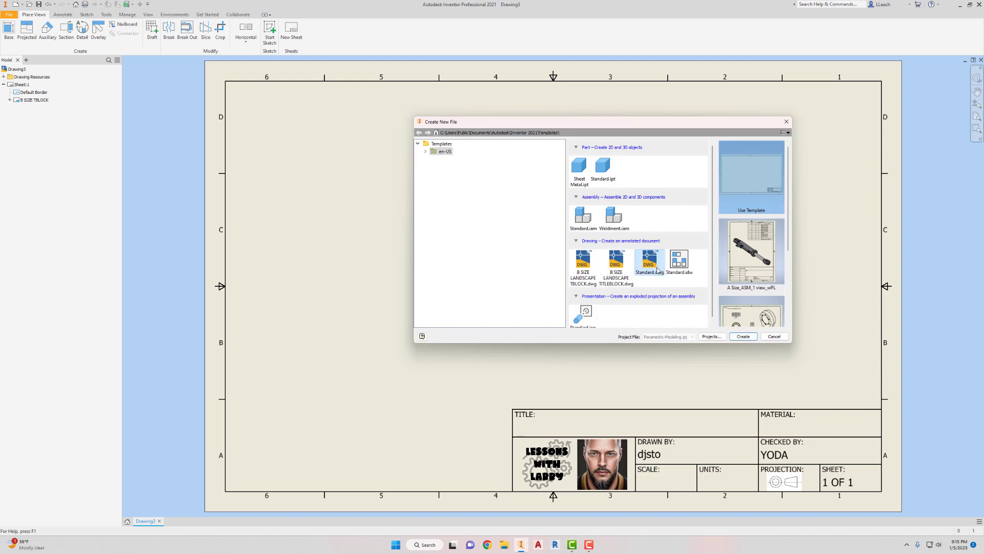
click(742, 338)
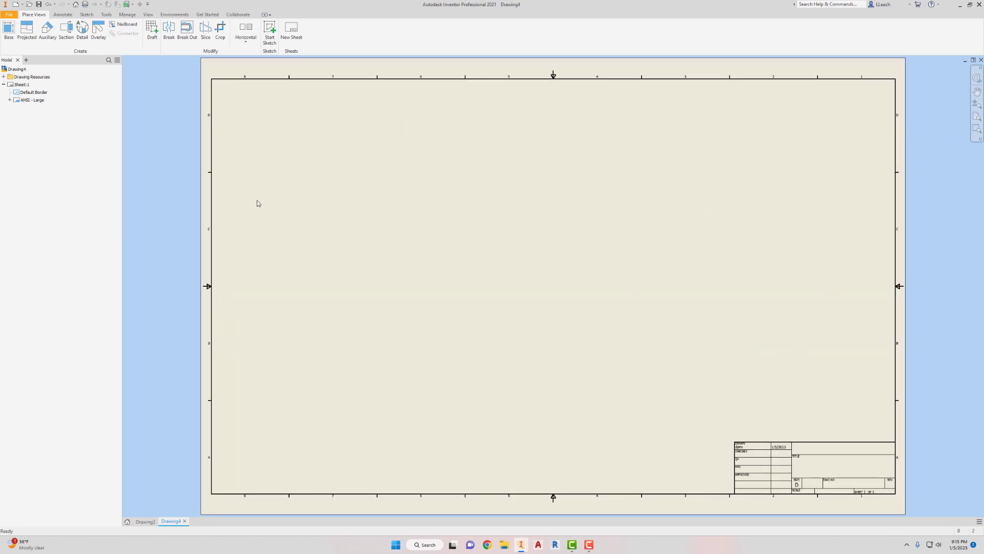
- Edit Sheet:1 of the new drawing to size B with portrait orientation
click(23, 85)
right_click(24, 86)
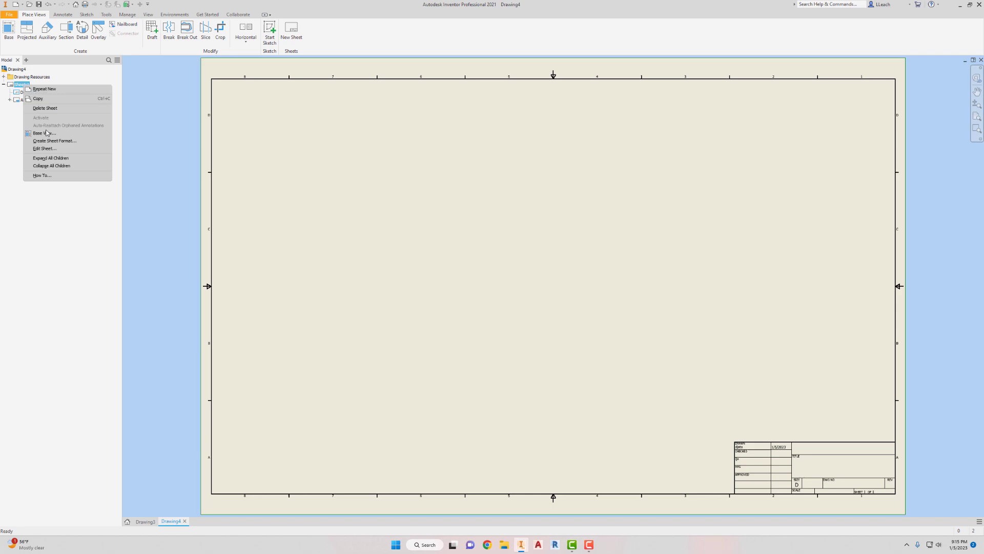
click(45, 149)
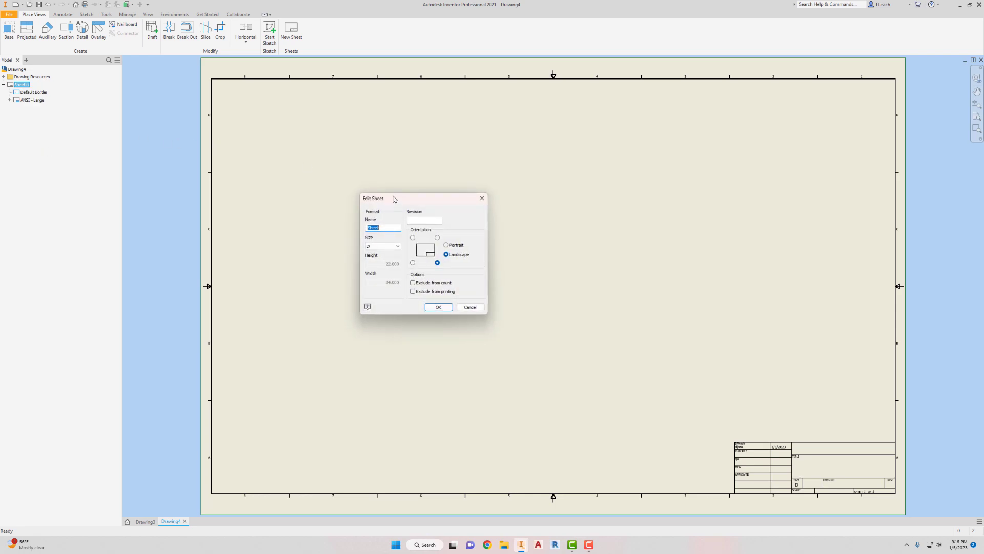
click(400, 247)
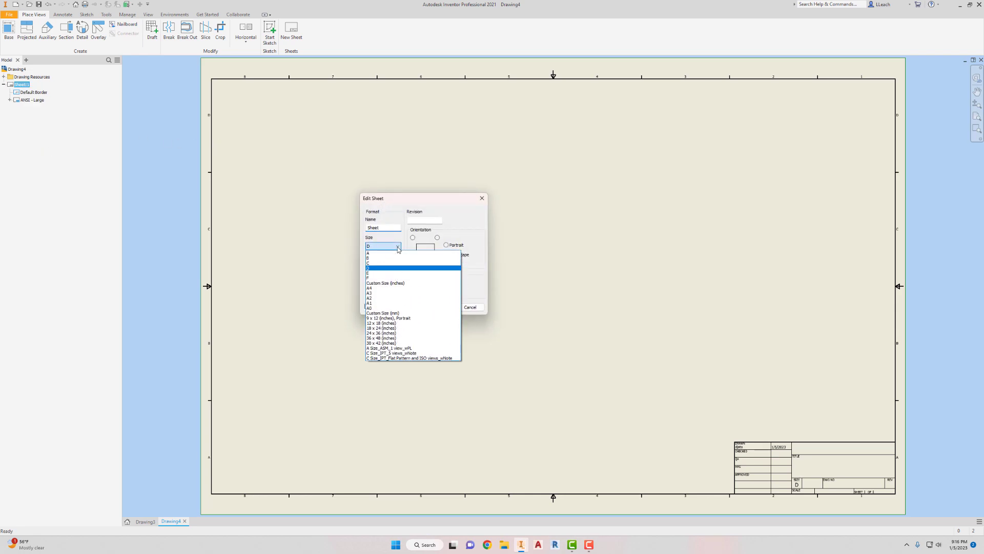
click(385, 263)
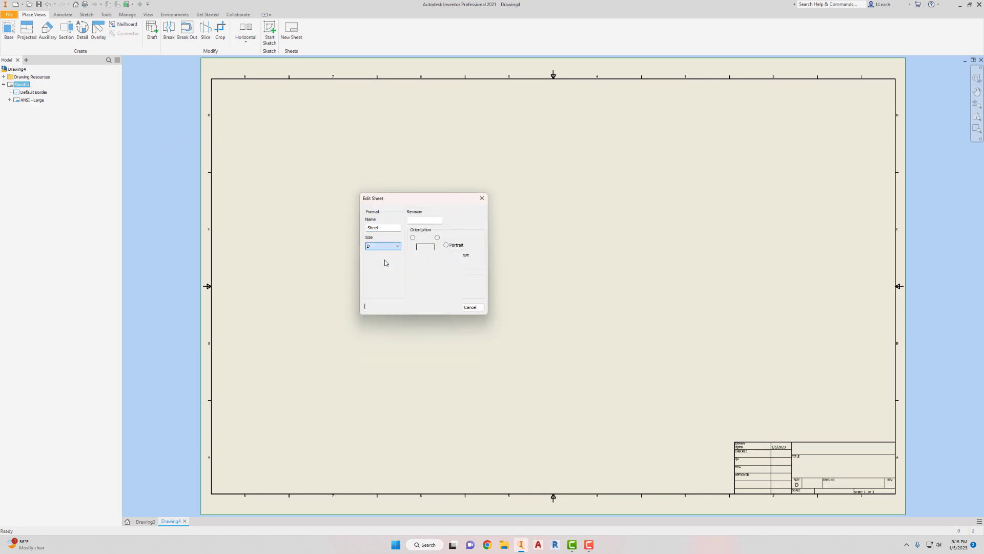
click(446, 245)
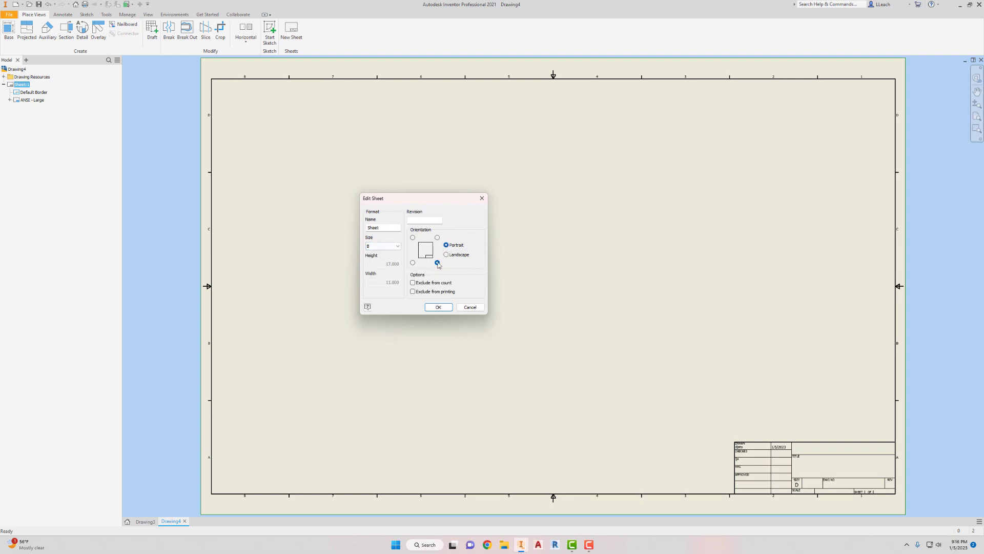
click(439, 307)
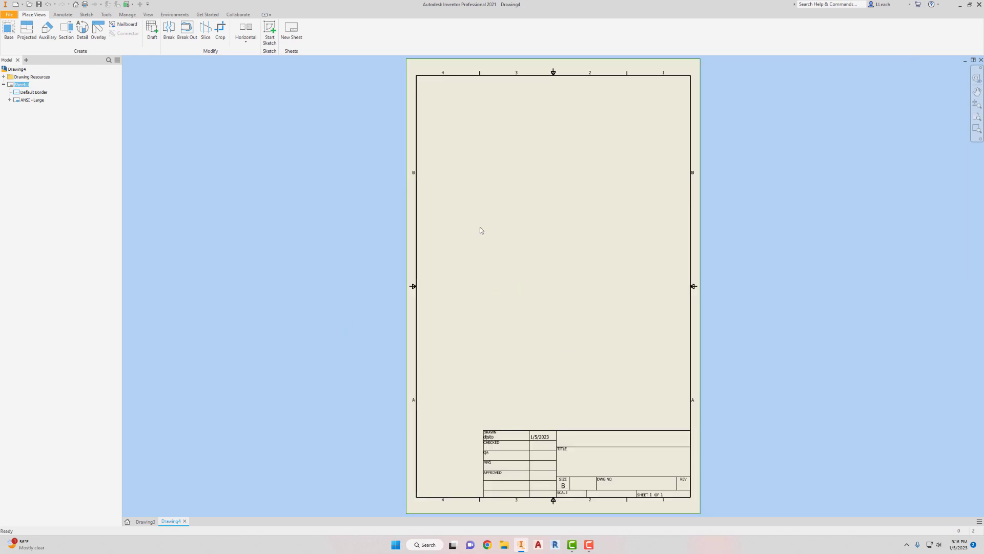
- Delete the ANSI - Large title block and the default border from Sheet:1
right_click(34, 101)
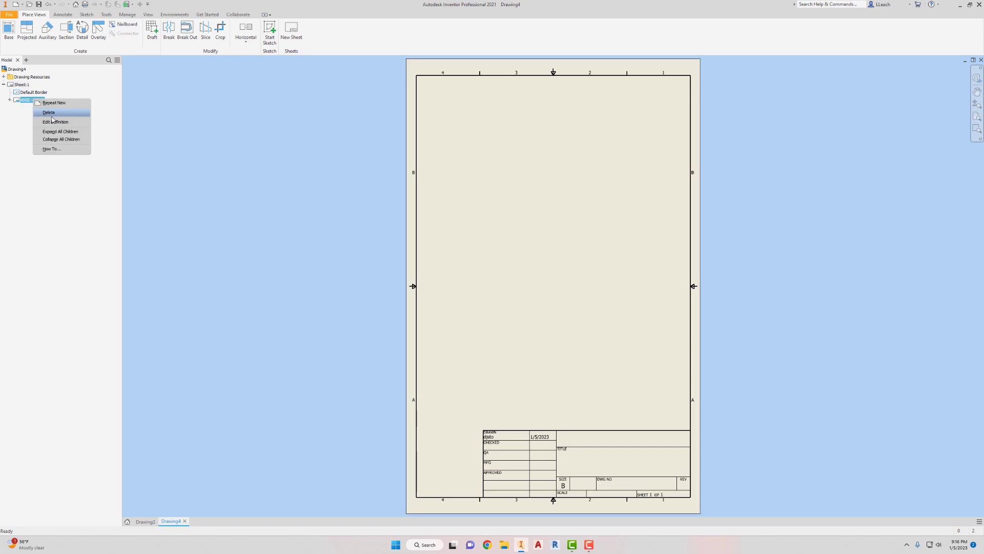
click(51, 113)
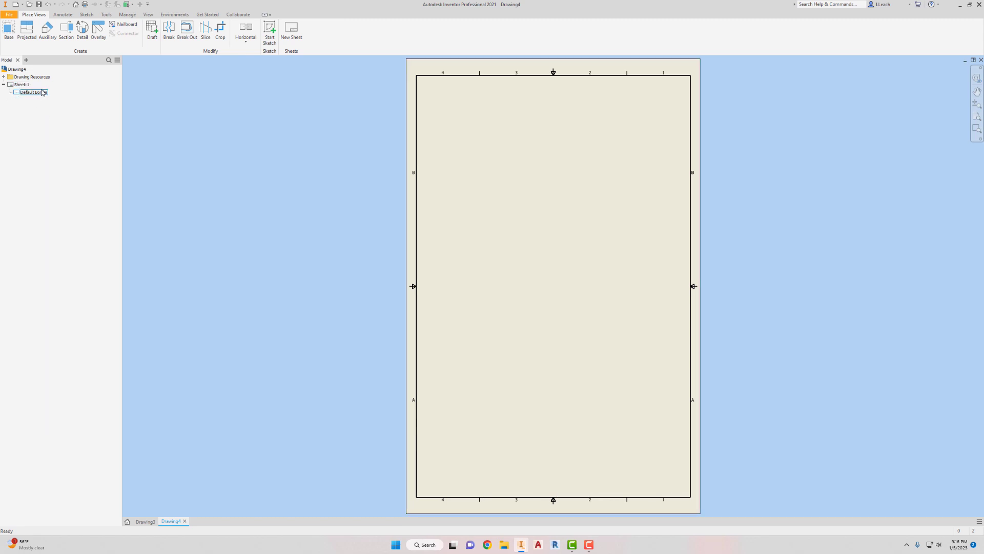
click(41, 93)
right_click(38, 94)
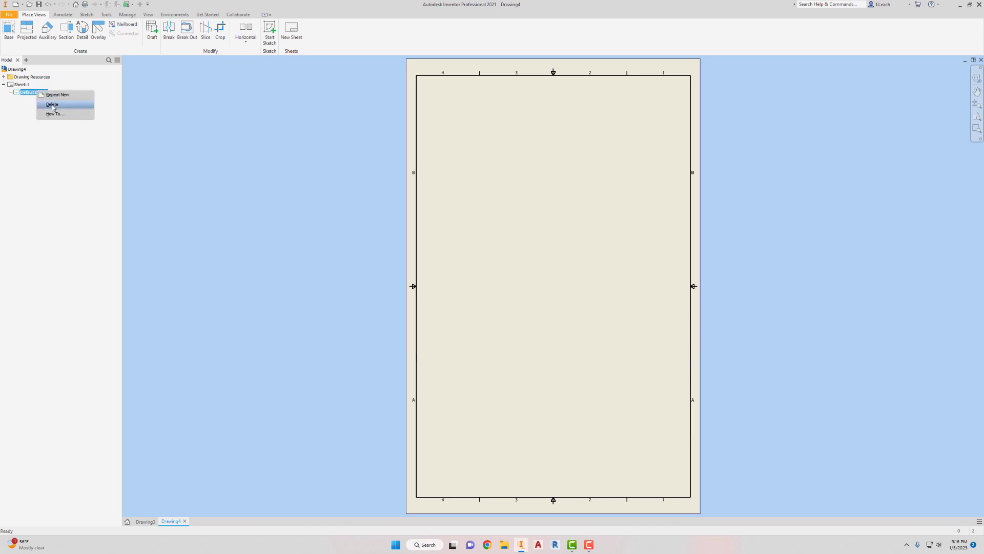
click(59, 108)
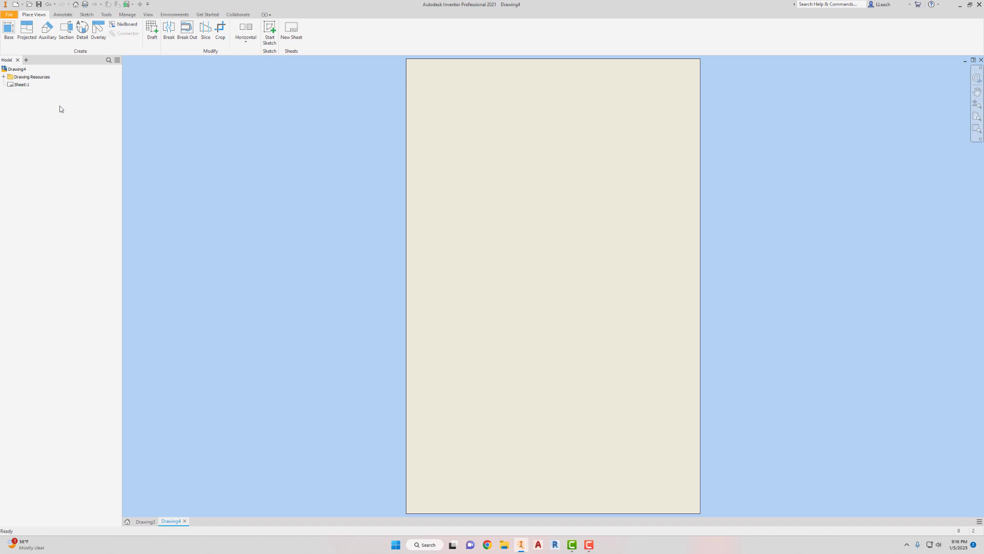
- Start inserting the Default Border from the drawing resources and show its extended parameters
click(4, 76)
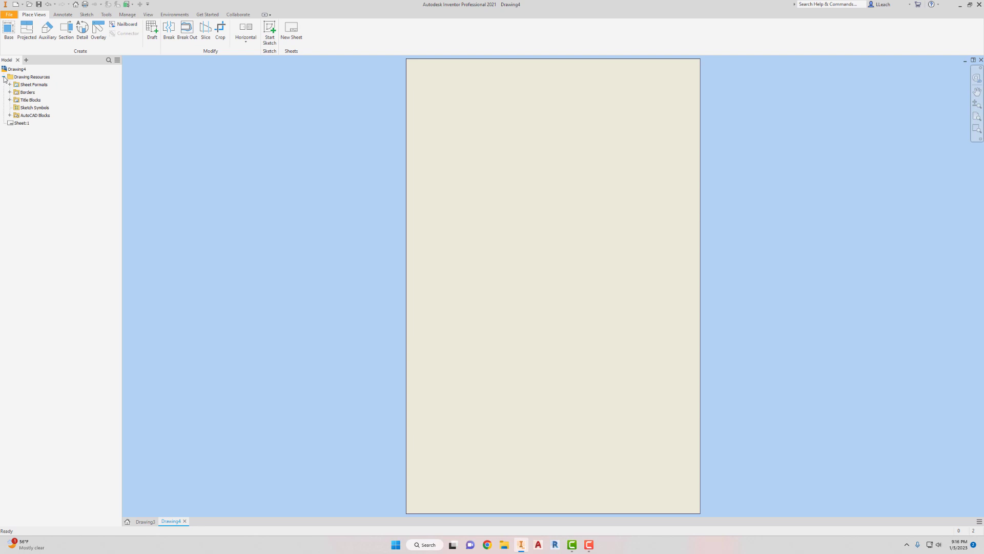
click(22, 78)
click(10, 92)
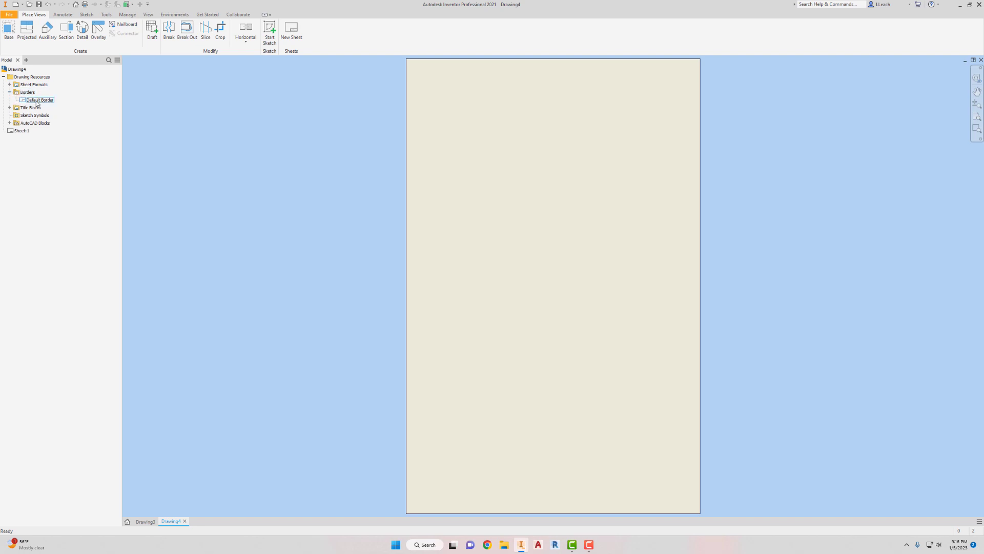
right_click(36, 103)
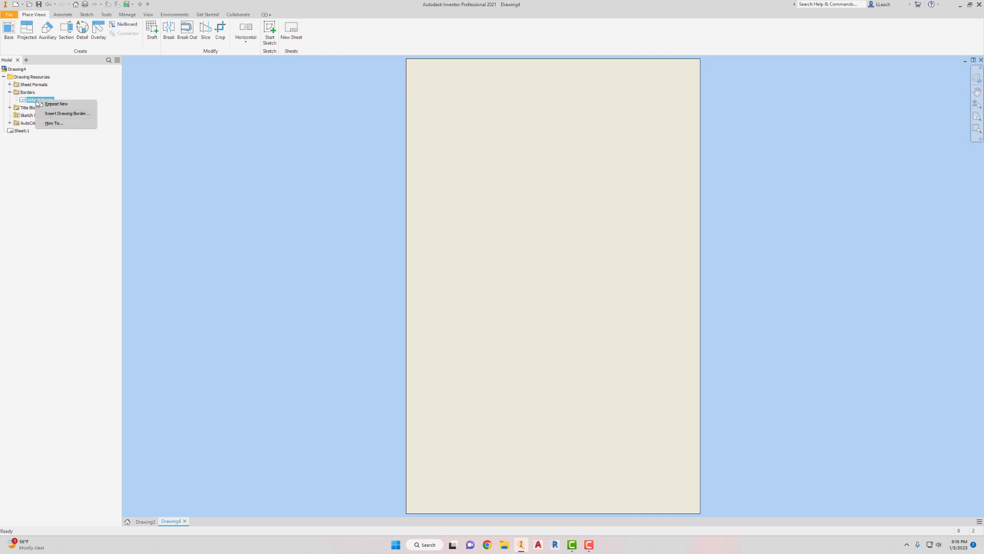
click(61, 113)
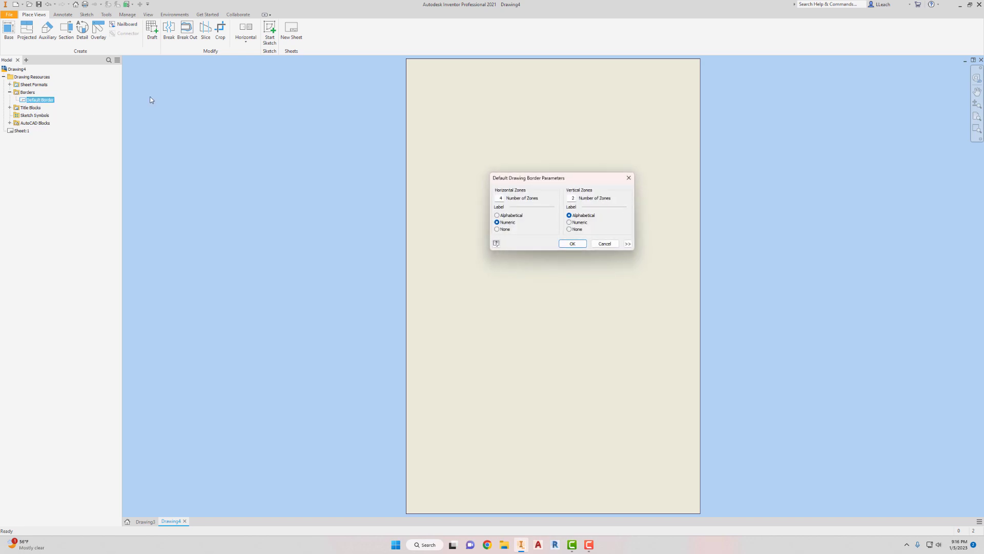
click(628, 244)
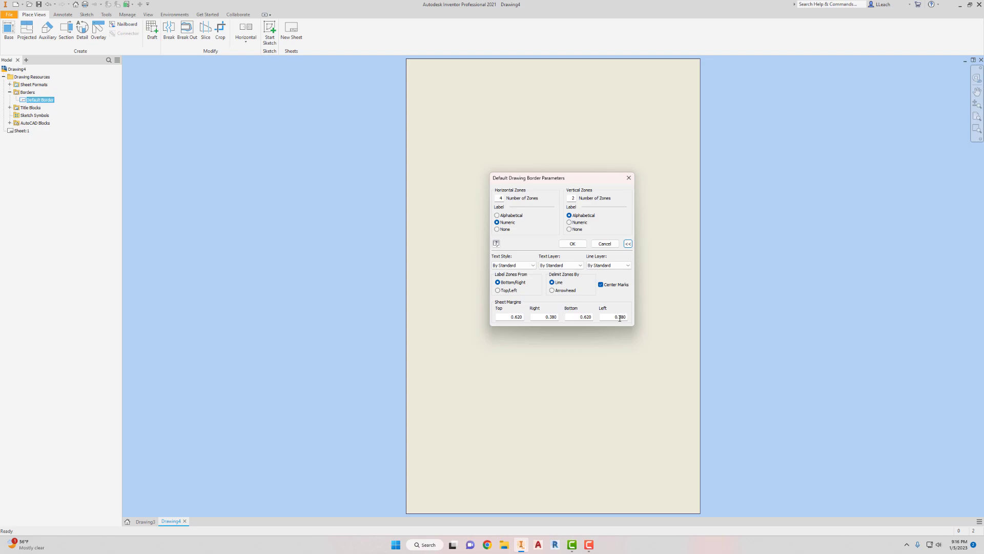
- Set the left, bottom, right and top sheet margins of the border to 0.500
drag(618, 317, 635, 319)
key(BackSpace)
drag(584, 317, 602, 325)
text(.500)
click(583, 317)
key(BackSpace)
drag(547, 318, 572, 318)
text(5)
drag(515, 318, 535, 315)
text(500)
- Set the border's number of vertical zones to 6 and insert it on the sheet
double_click(571, 198)
text(6)
key(Tab)
click(580, 244)
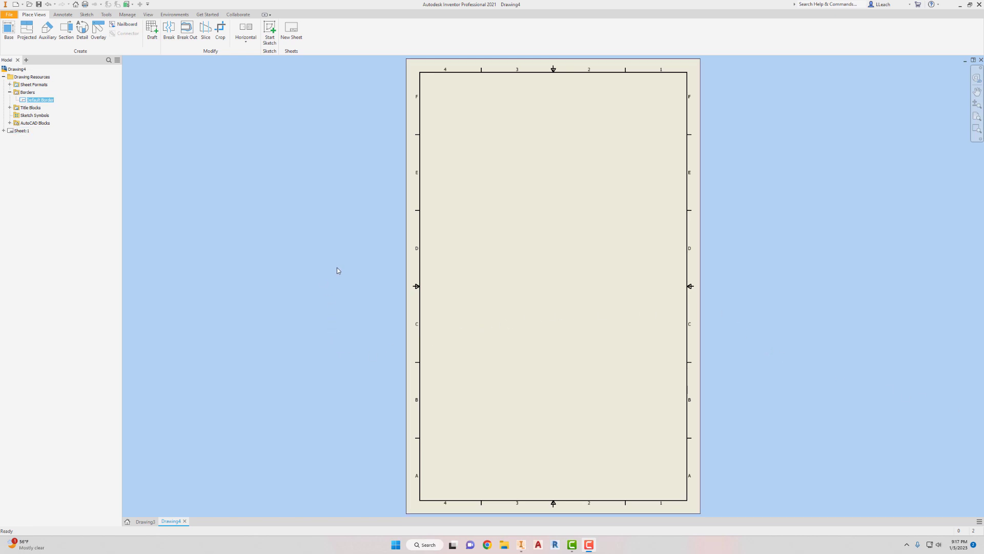
- Copy the B SIZE TBLOCK title block from the drawing resources of Drawing3
click(10, 107)
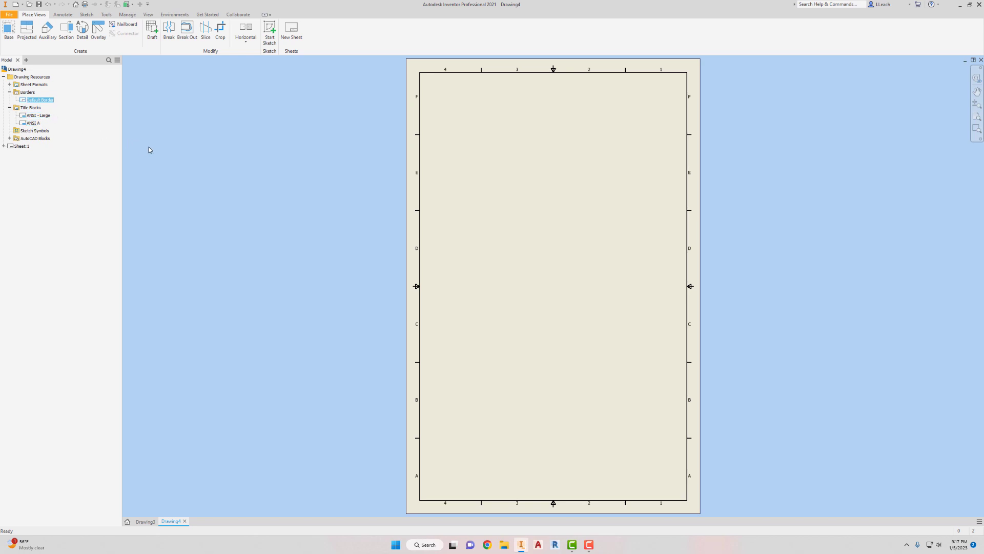
click(146, 522)
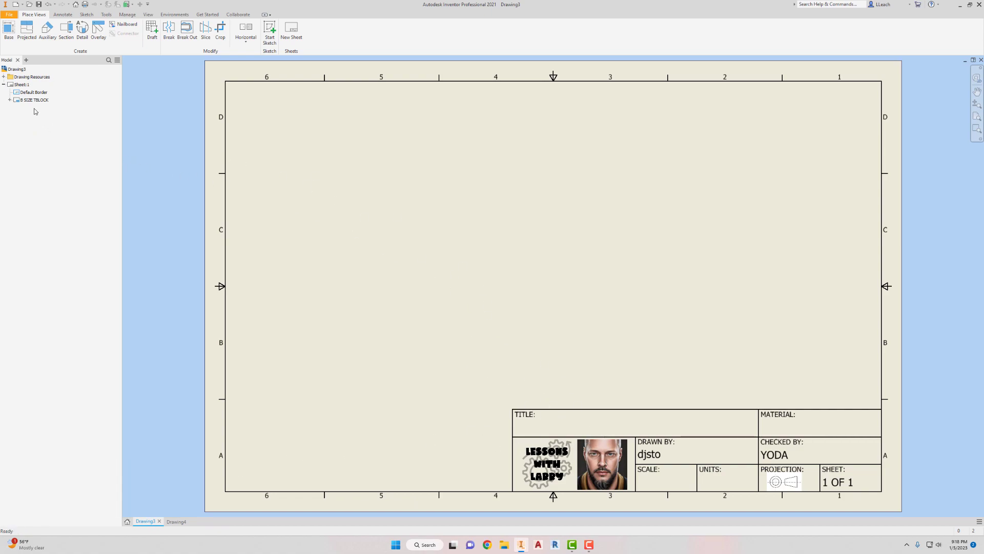
click(4, 77)
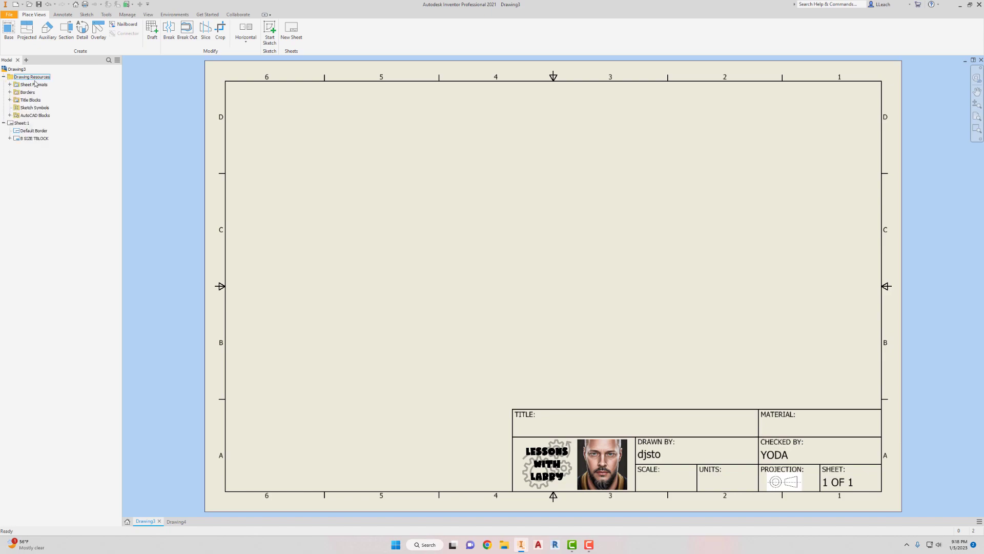
click(10, 100)
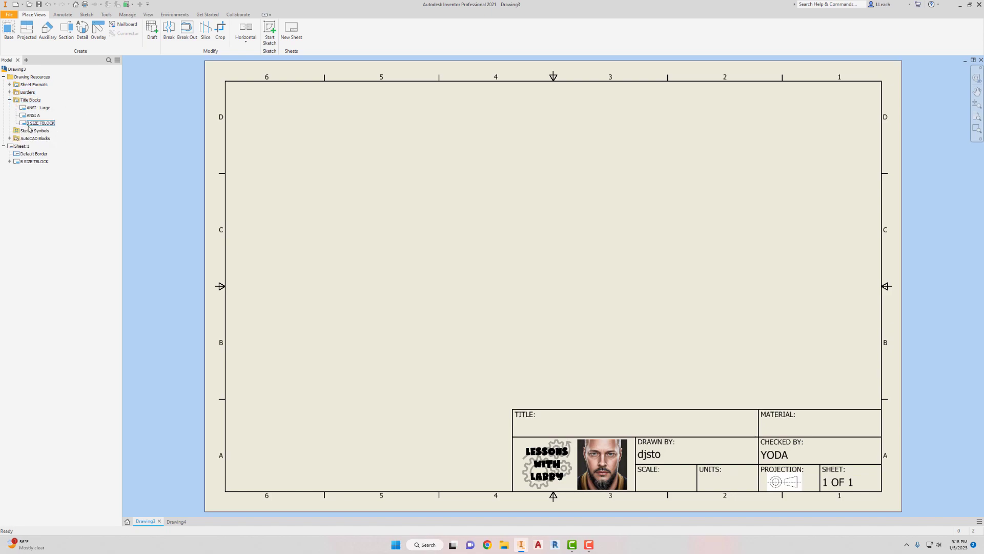
click(45, 125)
right_click(48, 124)
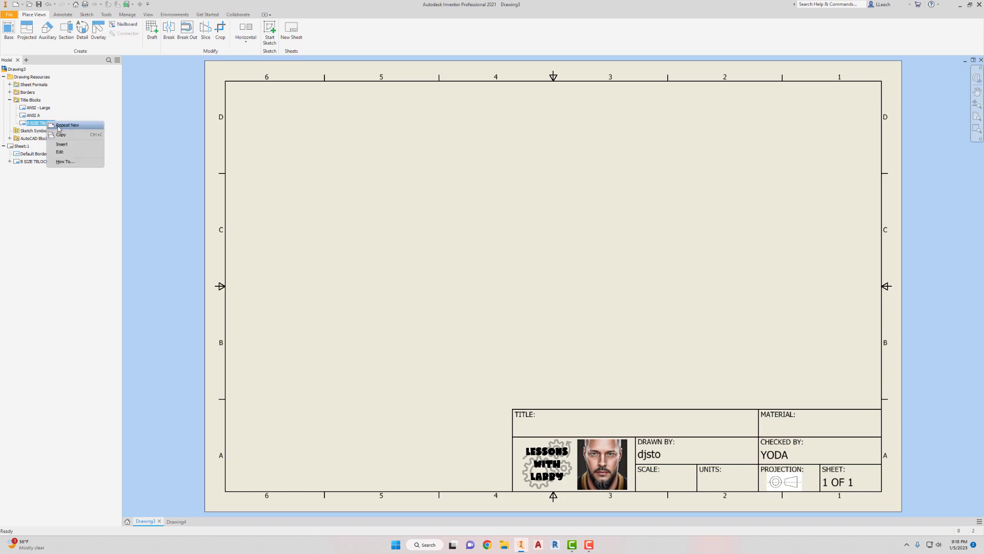
click(61, 135)
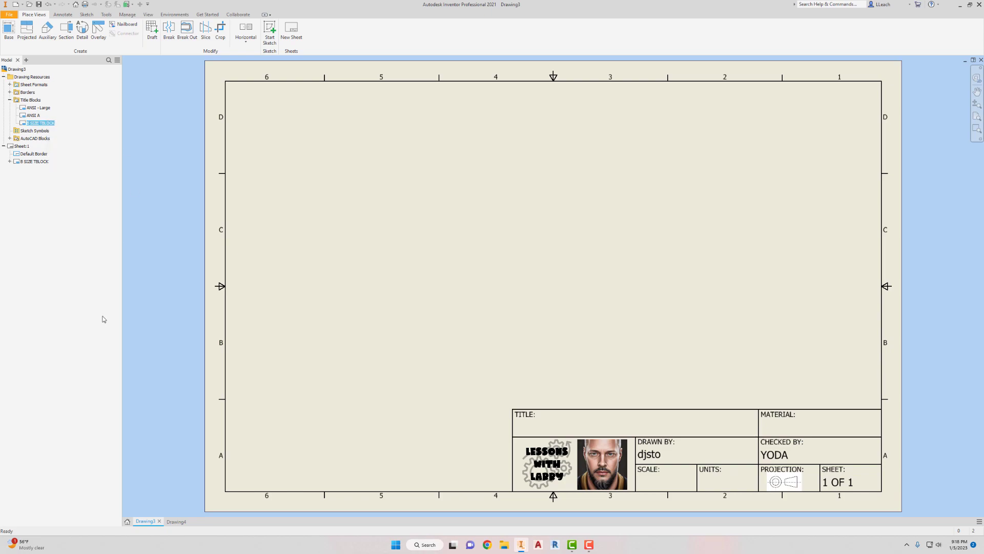
- Paste the copied title block into the Title Blocks resources of Drawing4
click(176, 521)
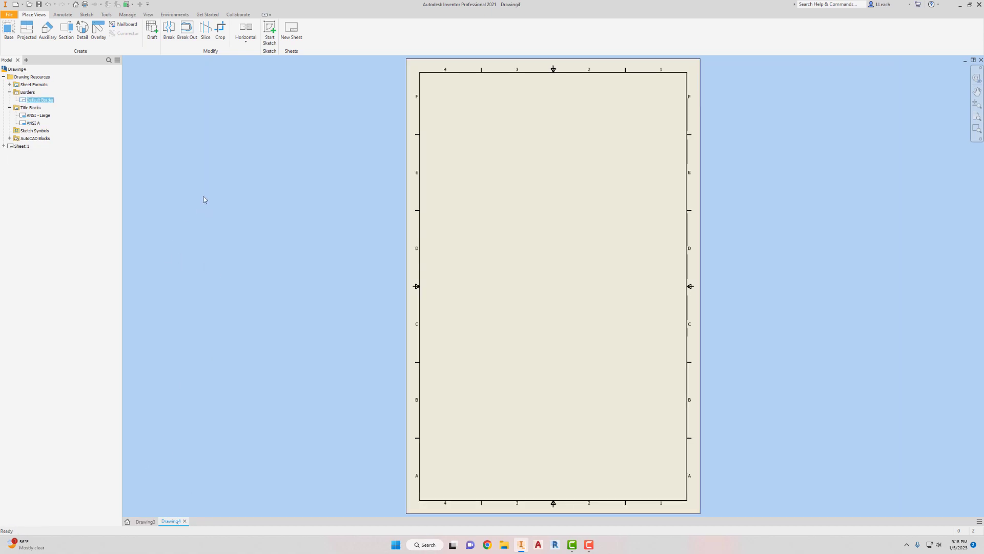
click(31, 108)
right_click(37, 111)
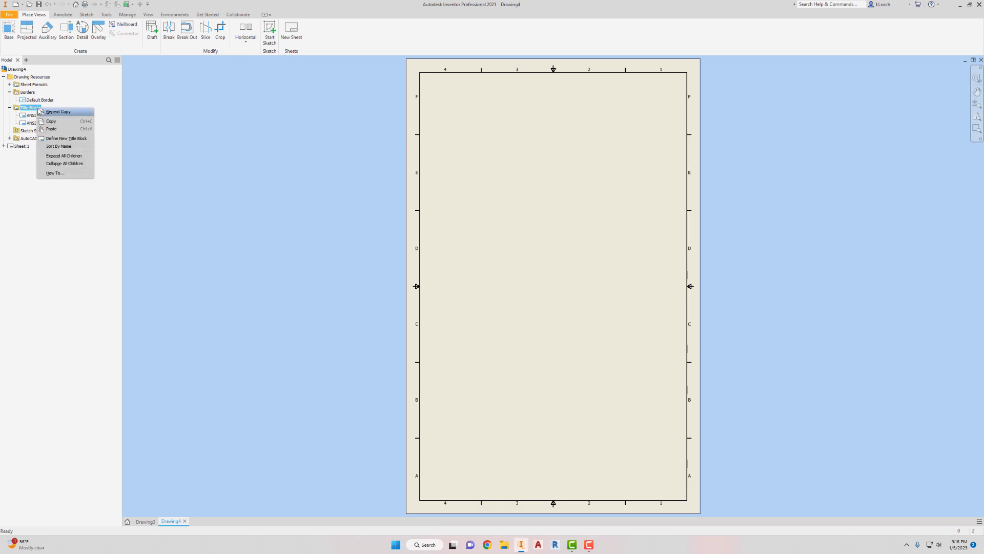
click(57, 129)
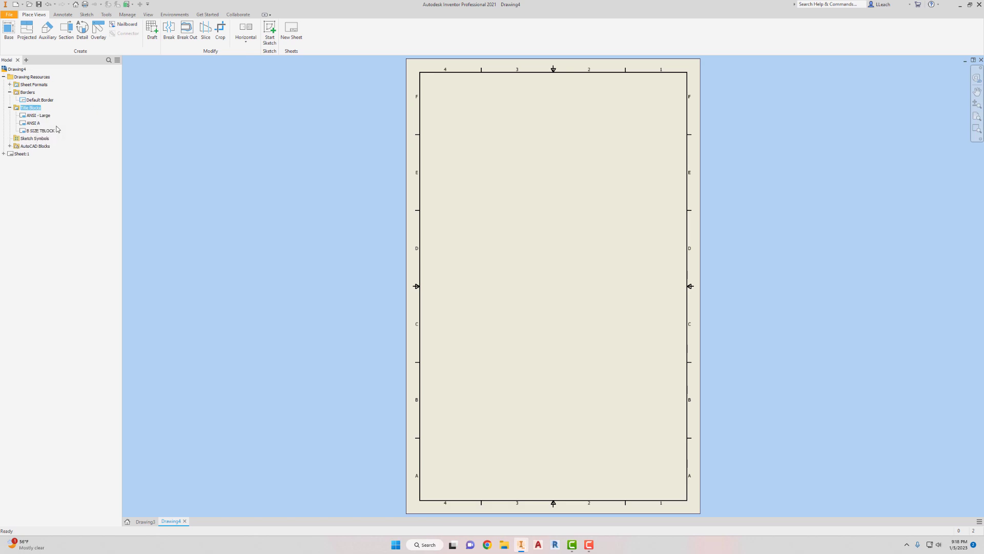
- Insert the B SIZE TBLOCK title block on the sheet, leaving the units prompt blank
click(54, 131)
click(56, 132)
right_click(40, 133)
click(54, 166)
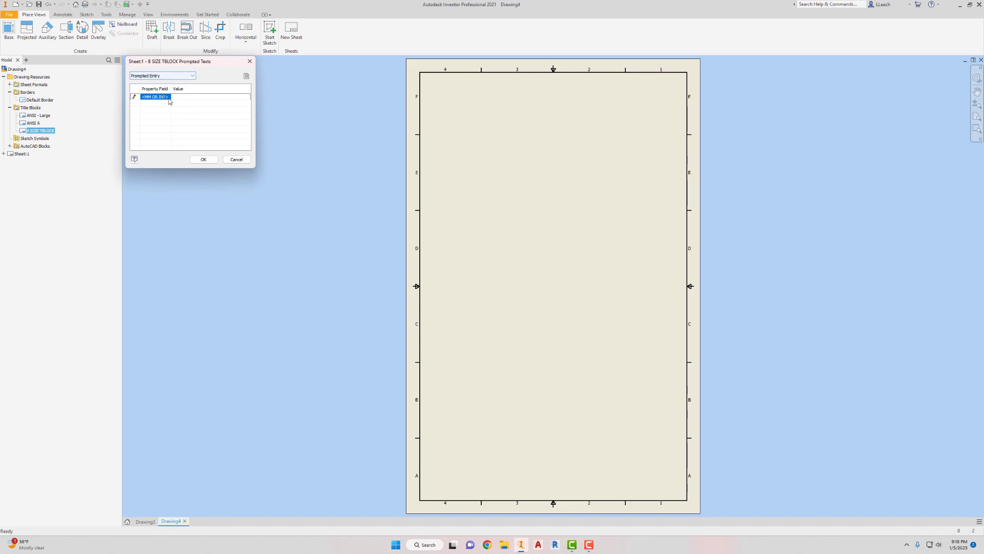
click(211, 97)
click(209, 161)
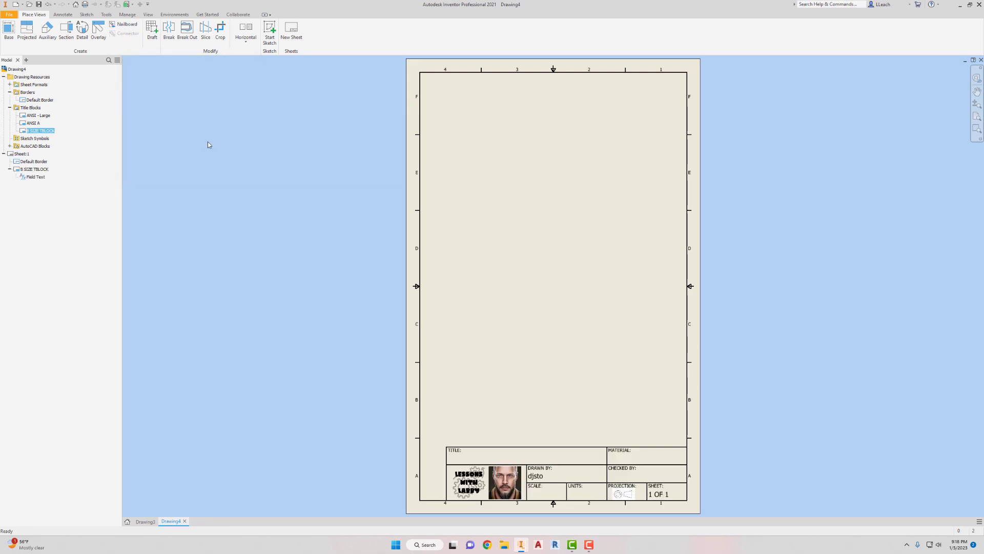
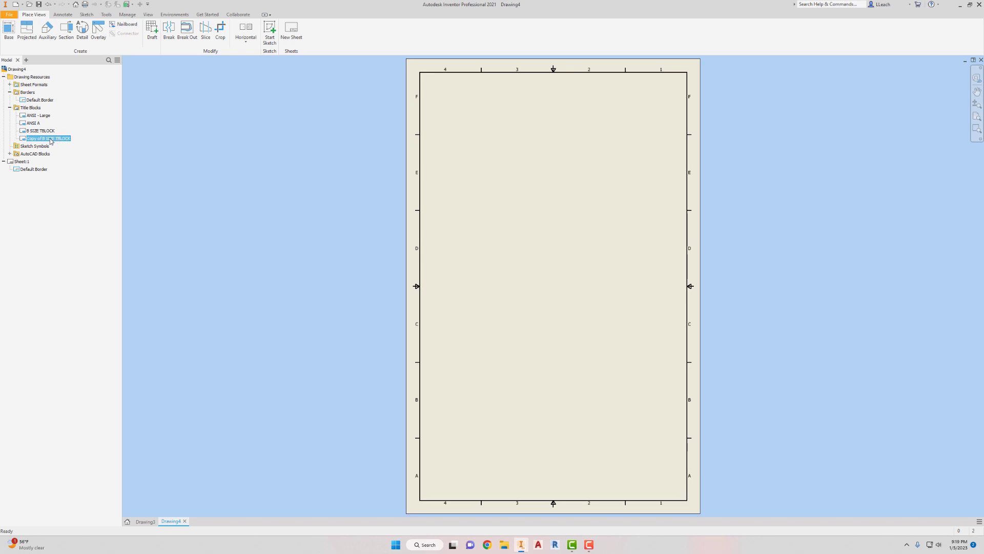
- Insert the Copy of B SIZE TBLOCK title block on the sheet with its prompted entry left blank
right_click(50, 140)
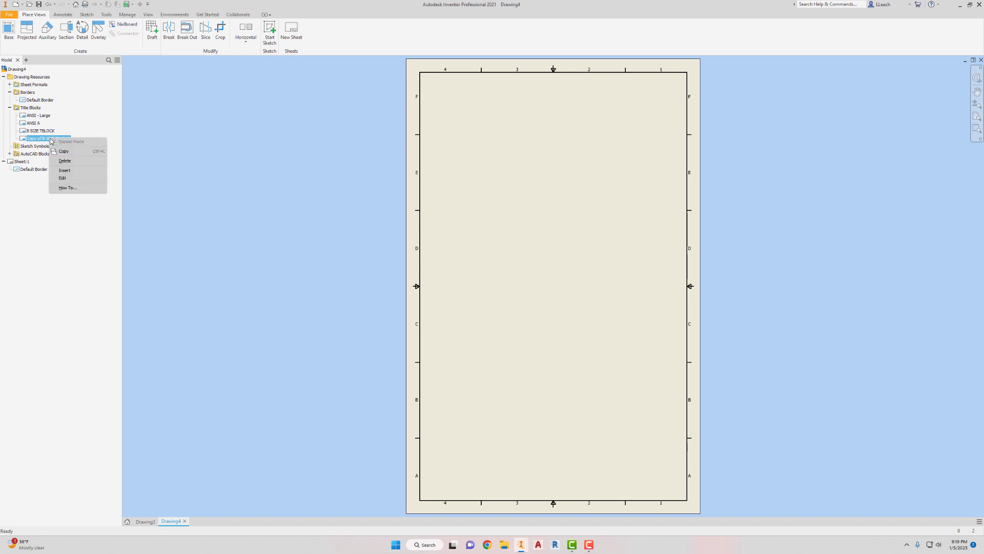
click(64, 171)
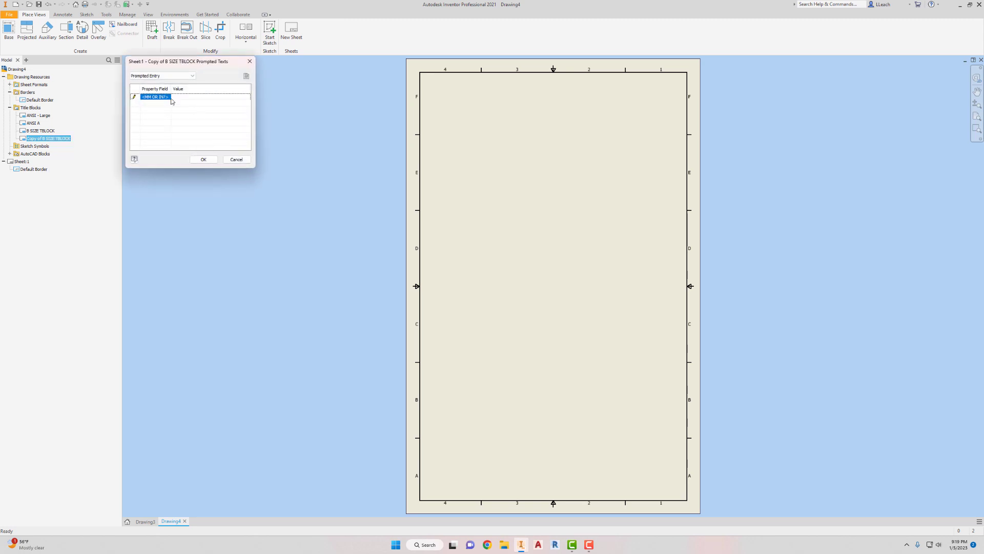
click(202, 160)
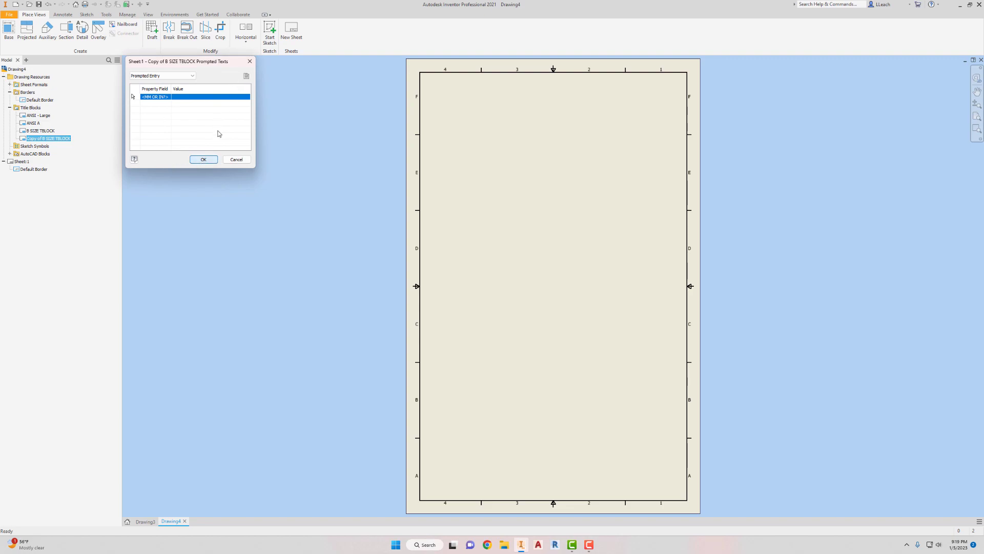
click(249, 61)
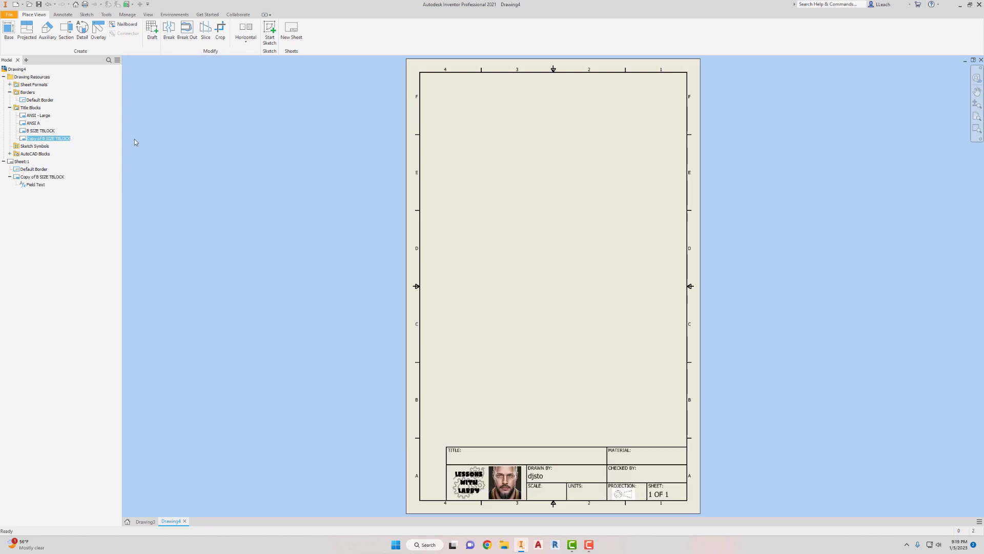
- Edit the Copy of B SIZE TBLOCK definition and set the title block's overall width to 10
right_click(66, 138)
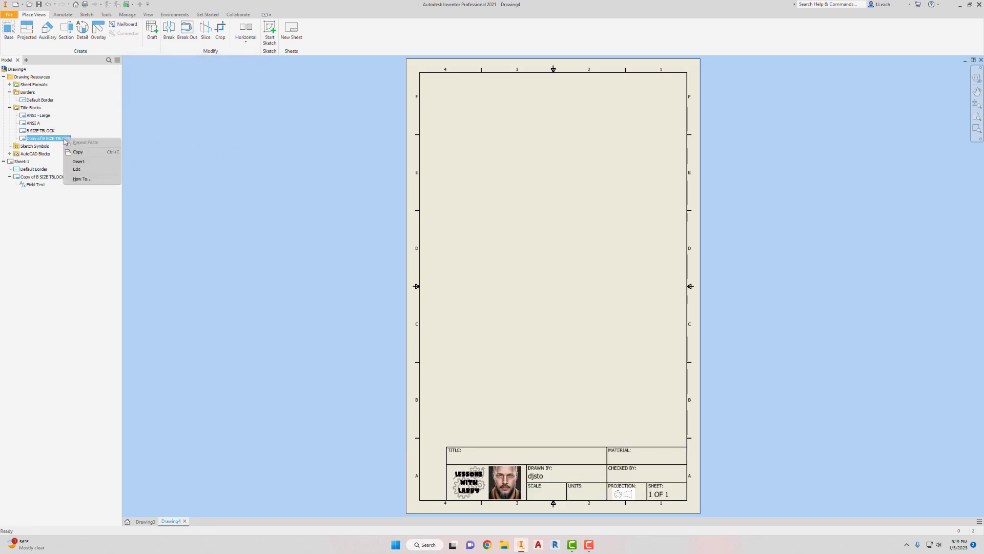
click(171, 126)
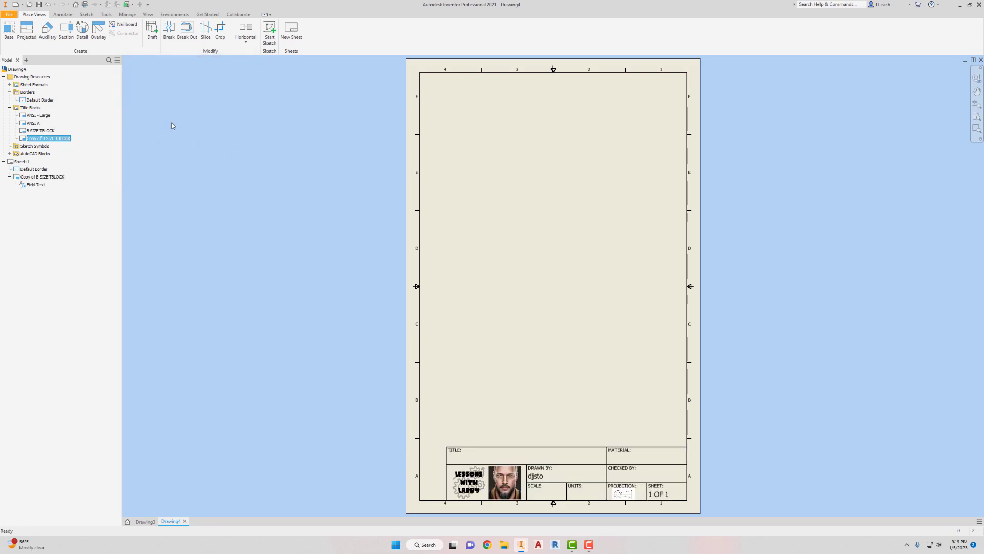
right_click(50, 140)
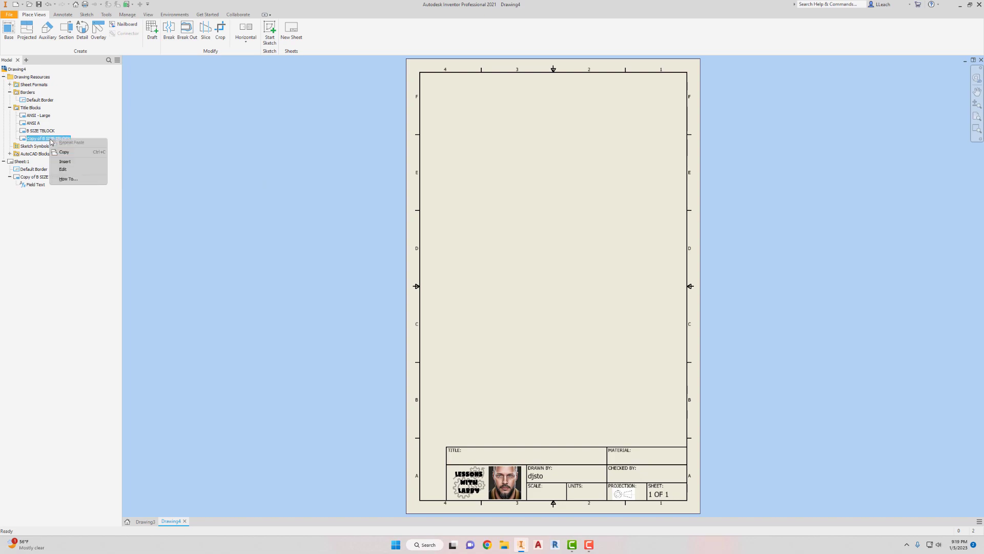
click(62, 169)
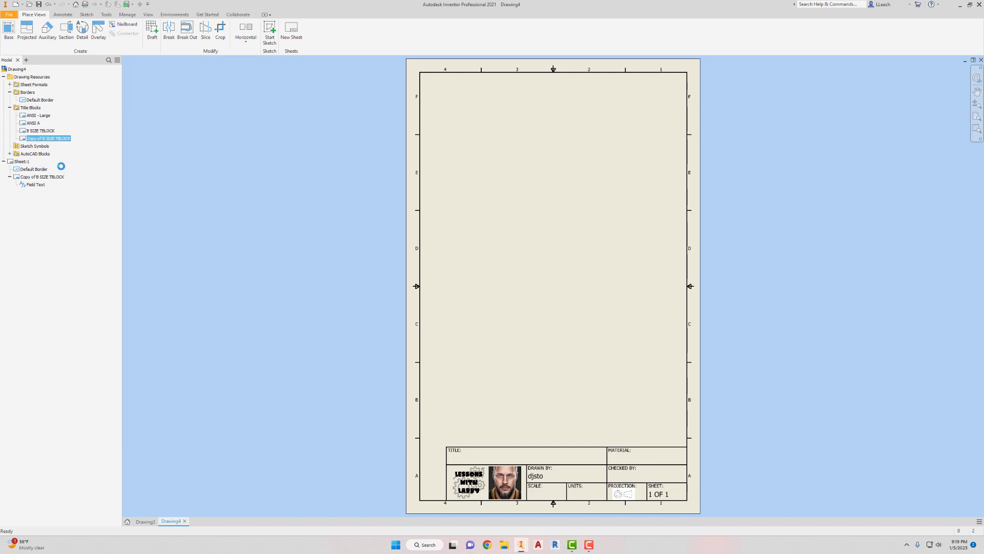
middle_drag(549, 294, 550, 211)
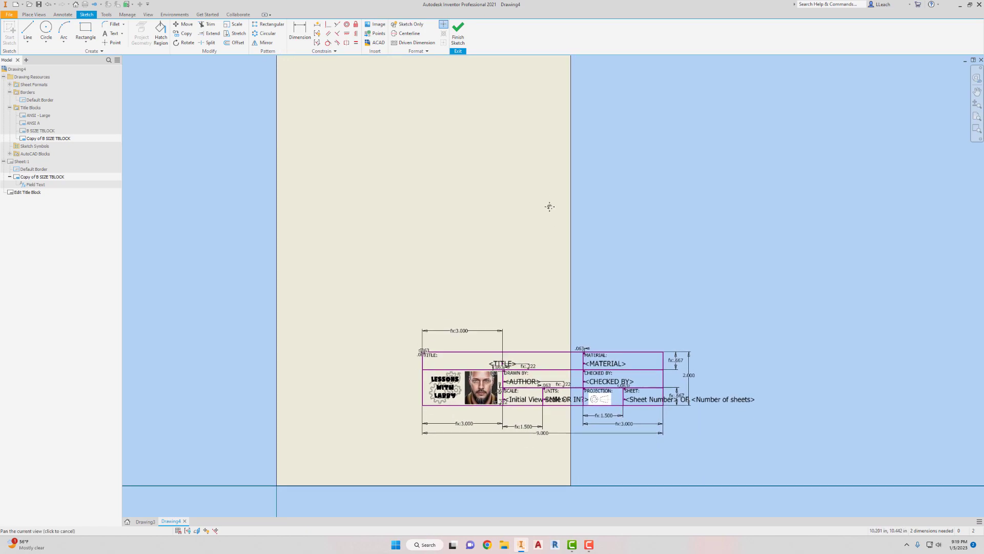
scroll(574, 430, up, 3)
scroll(574, 430, down, 2)
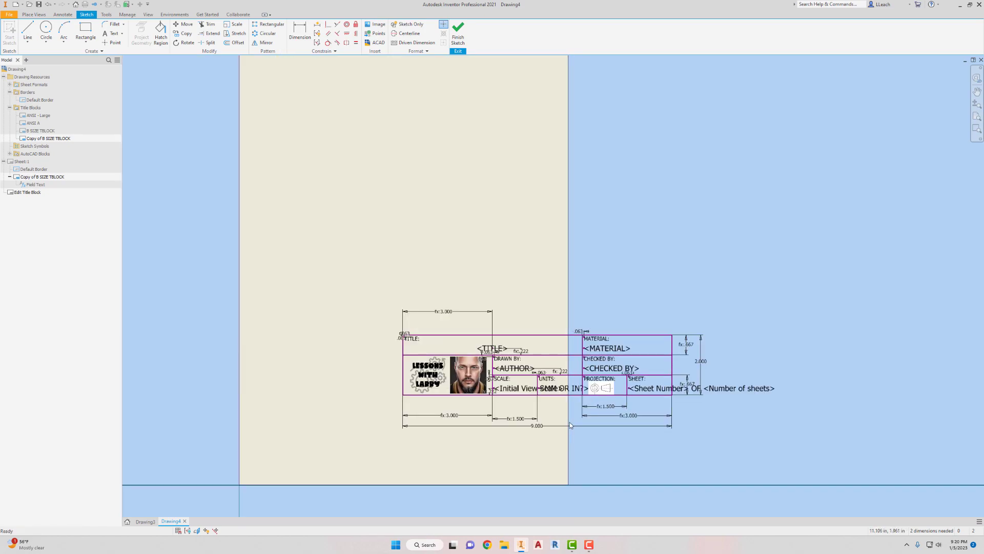
scroll(549, 408, up, 2)
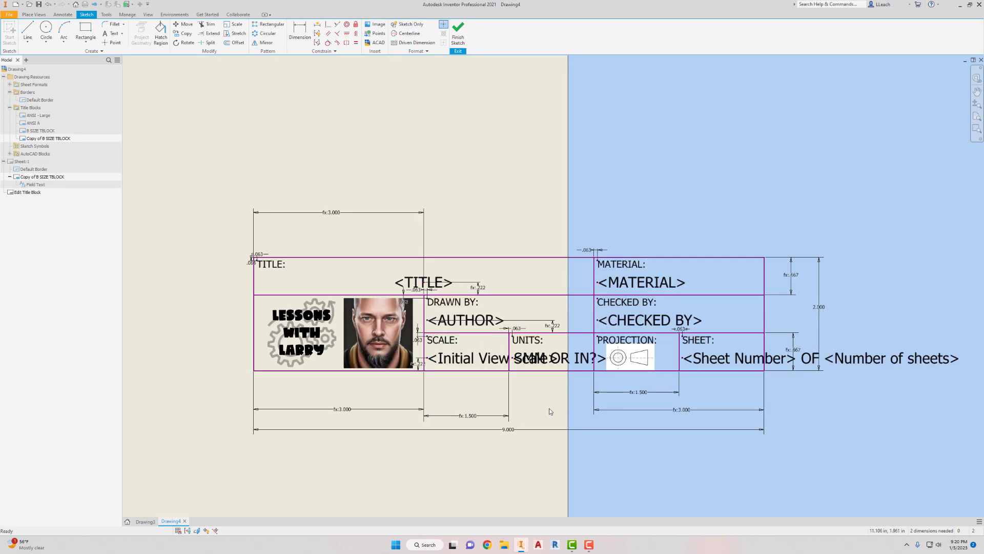
double_click(510, 432)
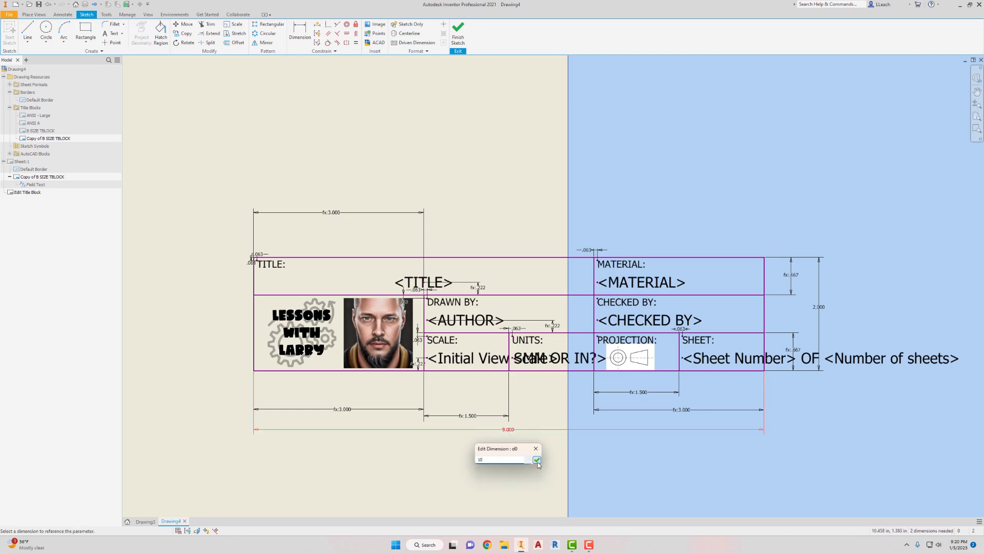
click(536, 460)
- Move the logo and portrait image back inside its own cell, clear of the DRAWN BY and SCALE fields
key(F2)
drag(535, 368, 654, 354)
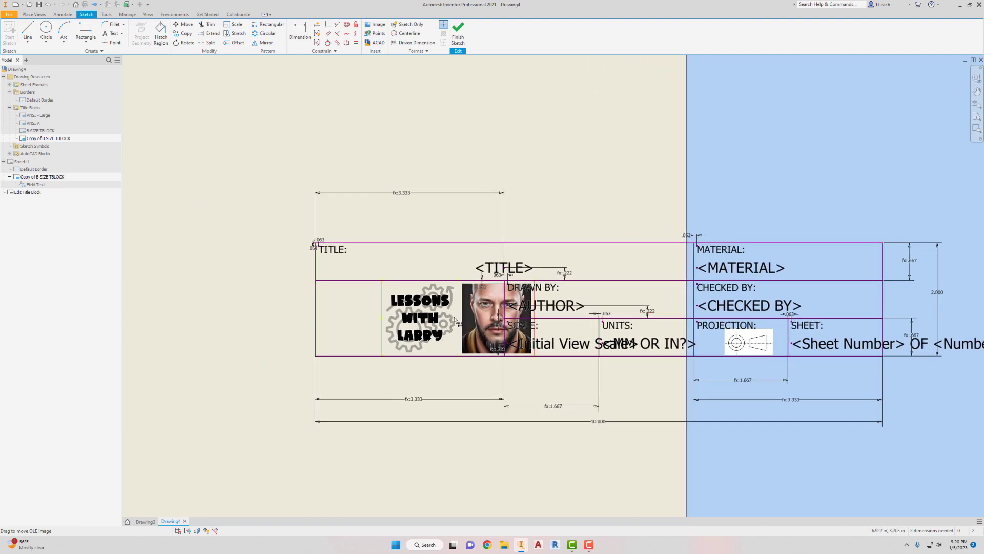
drag(441, 323, 385, 320)
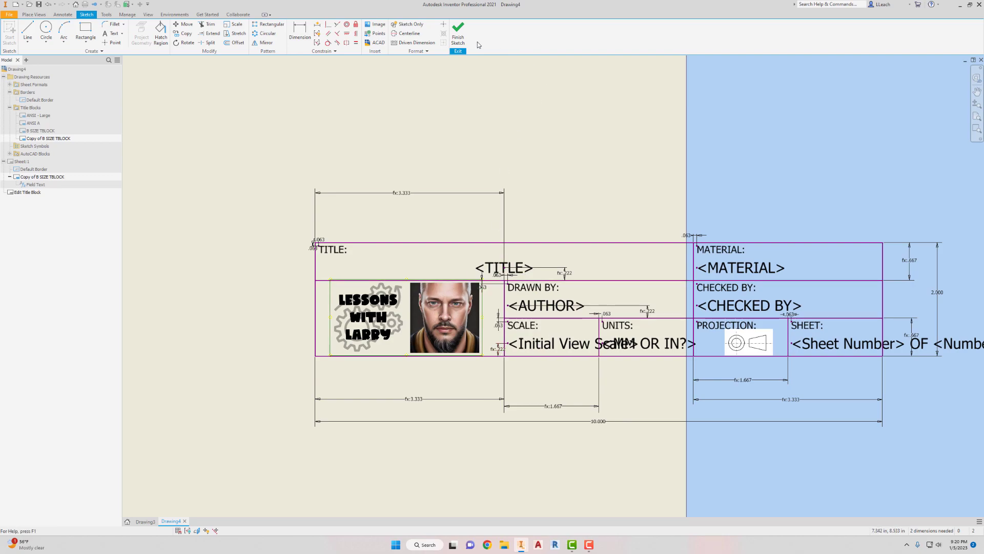
- Finish the title block sketch and save the edits as a new title block named WIDE TBLOCK
click(461, 44)
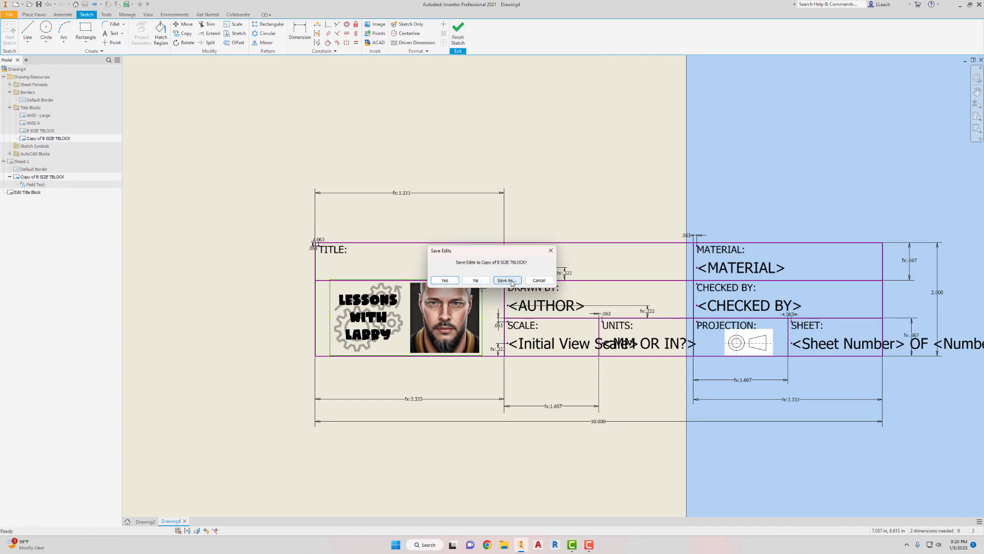
click(506, 281)
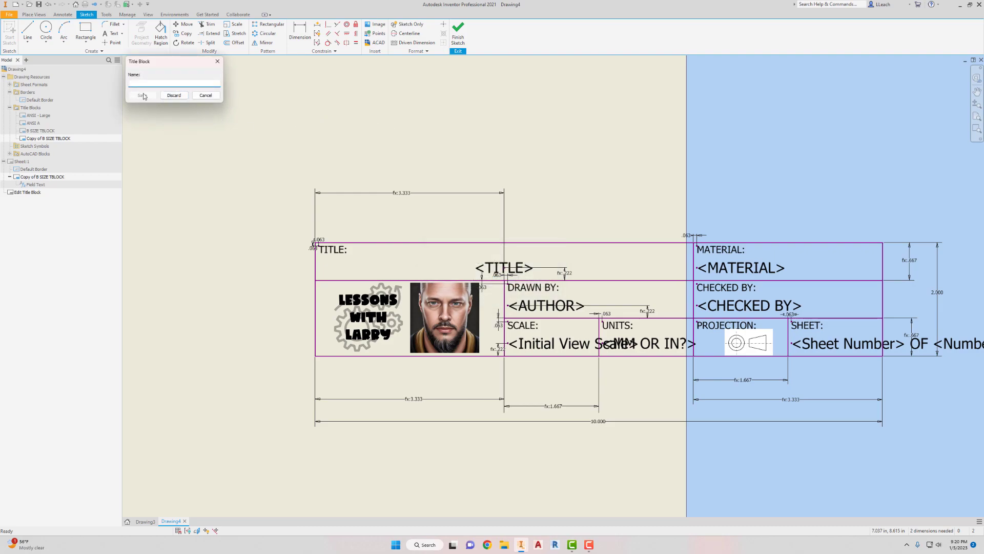
text(Wi)
click(143, 96)
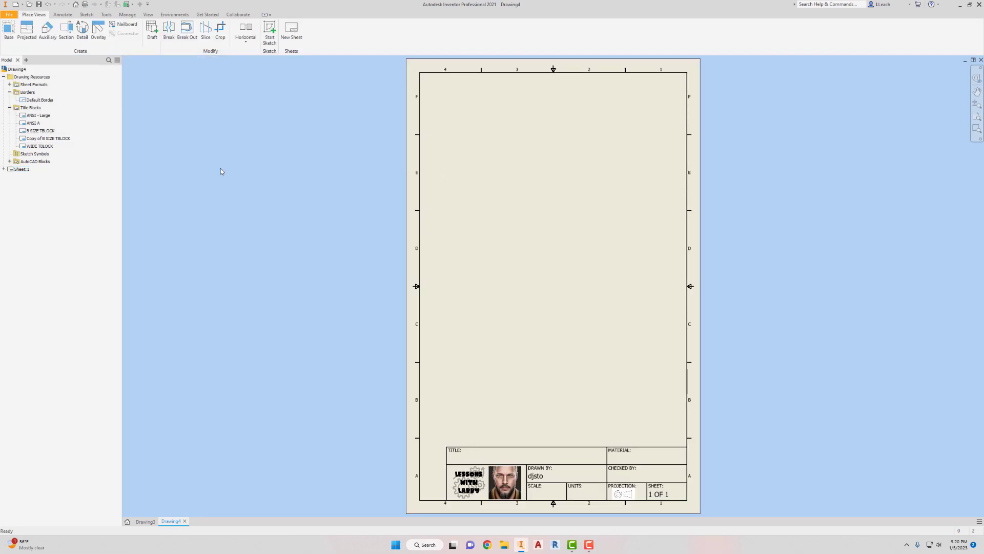
- Delete the Copy of B SIZE TBLOCK title block from Sheet:1
click(4, 169)
click(41, 184)
right_click(44, 187)
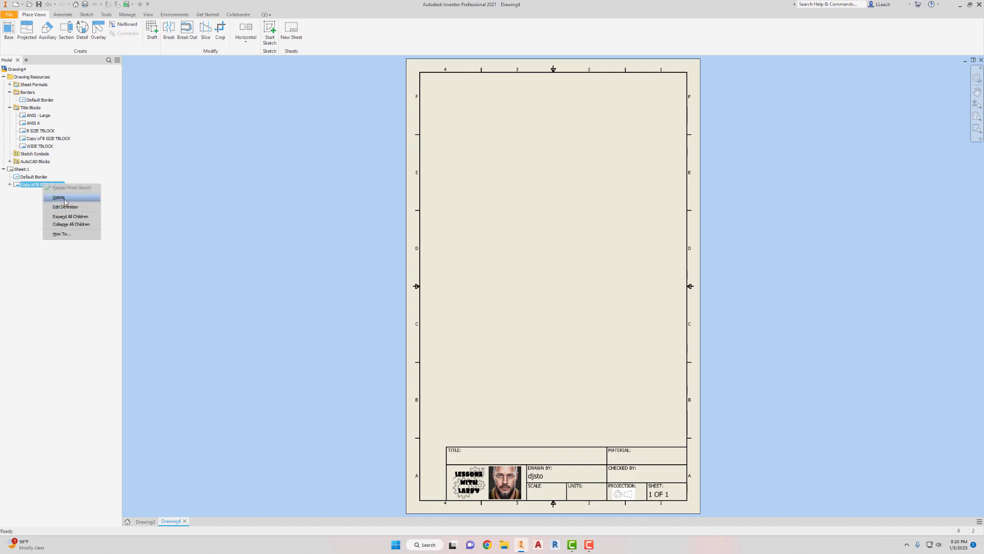
click(62, 198)
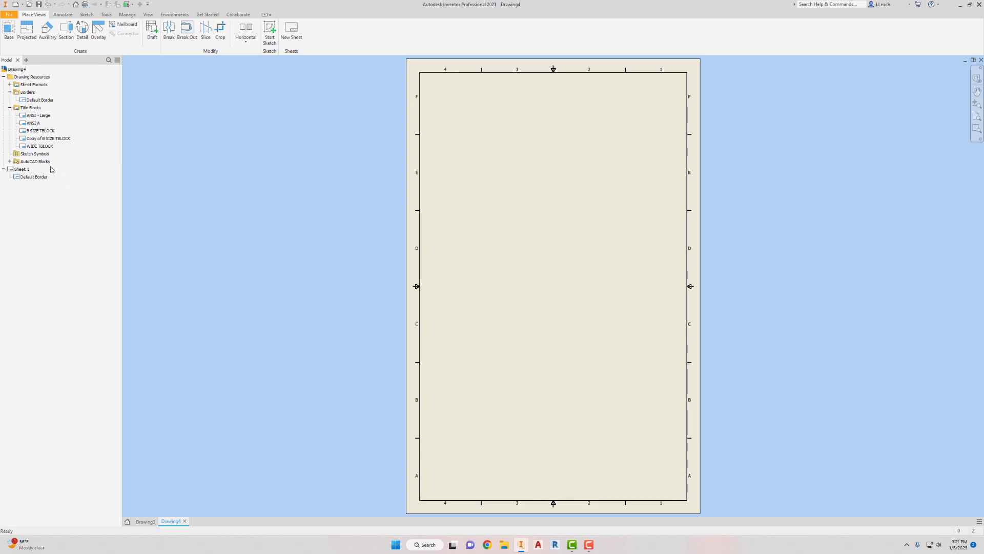
- Insert the WIDE TBLOCK title block on the sheet, leaving the units prompt blank
click(40, 147)
right_click(39, 149)
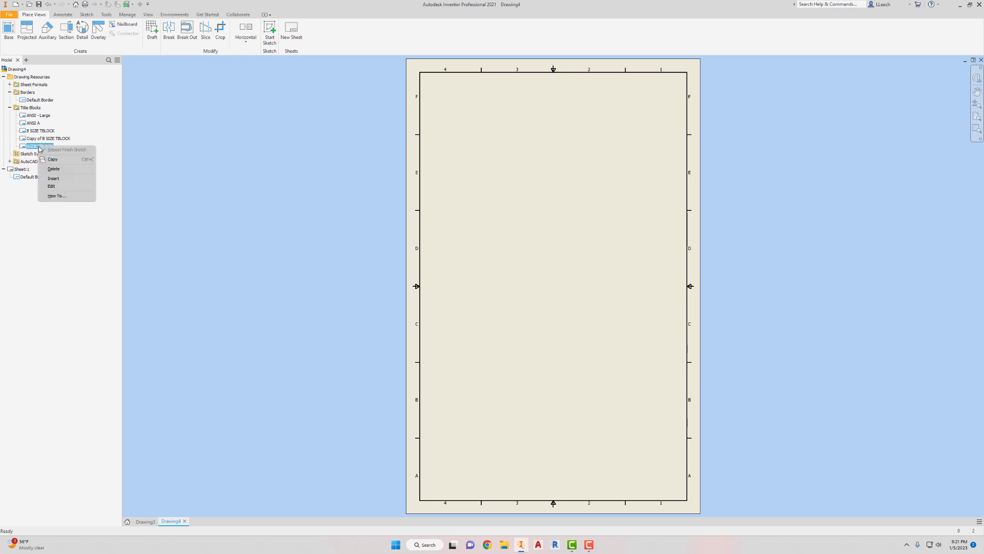
click(55, 180)
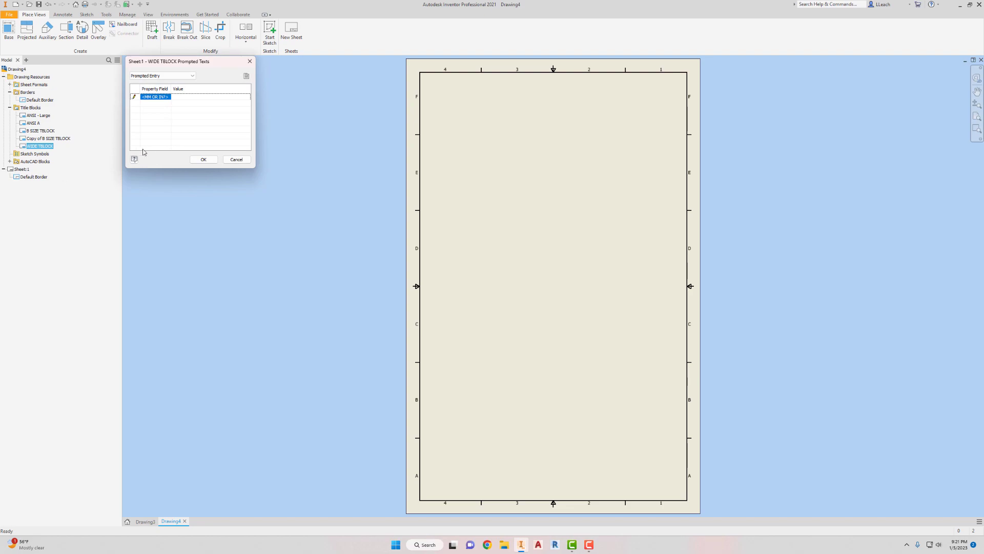
click(204, 159)
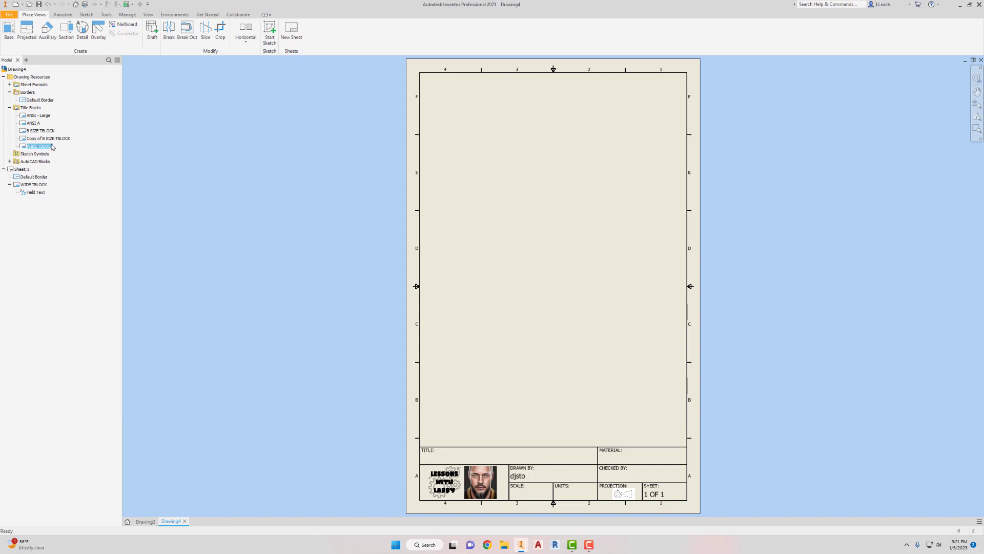
- Delete the unused Copy of B SIZE TBLOCK from the drawing's title block resources
right_click(44, 141)
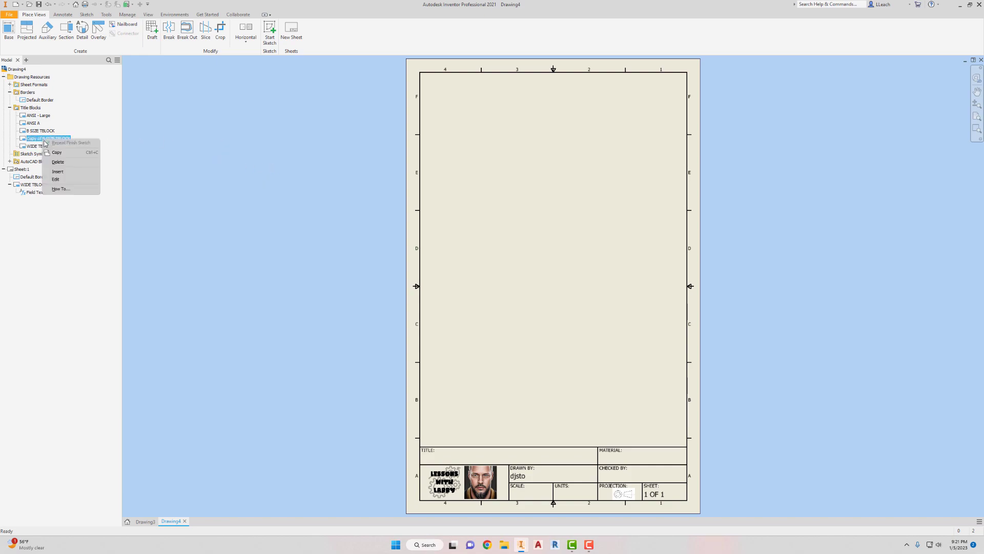
click(38, 142)
right_click(39, 141)
click(55, 163)
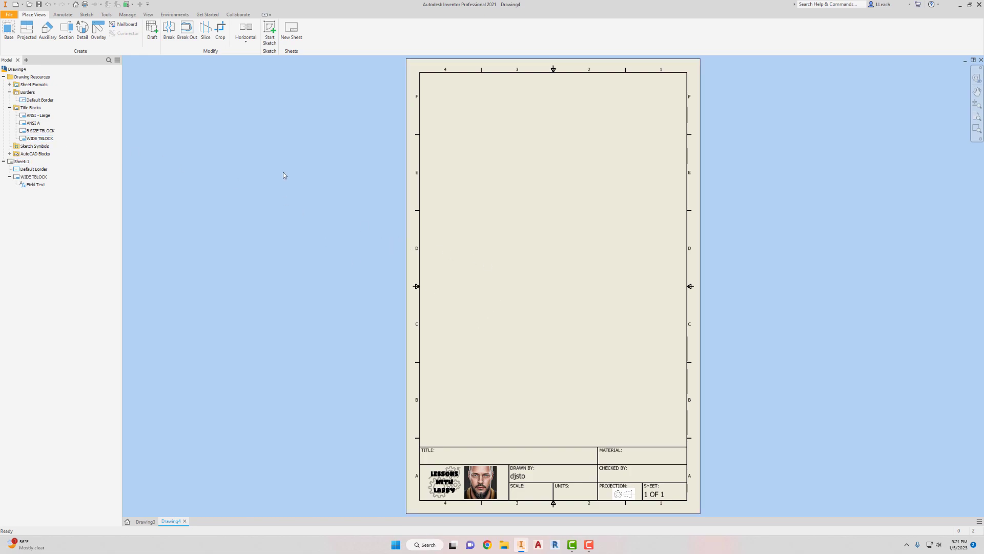
- Save a copy of the drawing as a DWG template named B SIZE PORTRAIT TITLEBLOCK in the en-US folder
click(11, 15)
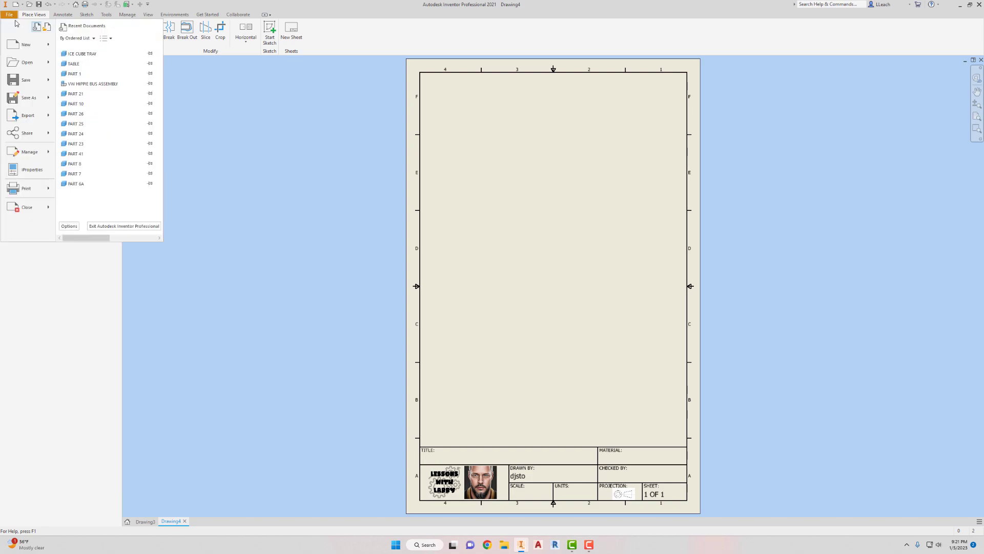
mouse_move(20, 102)
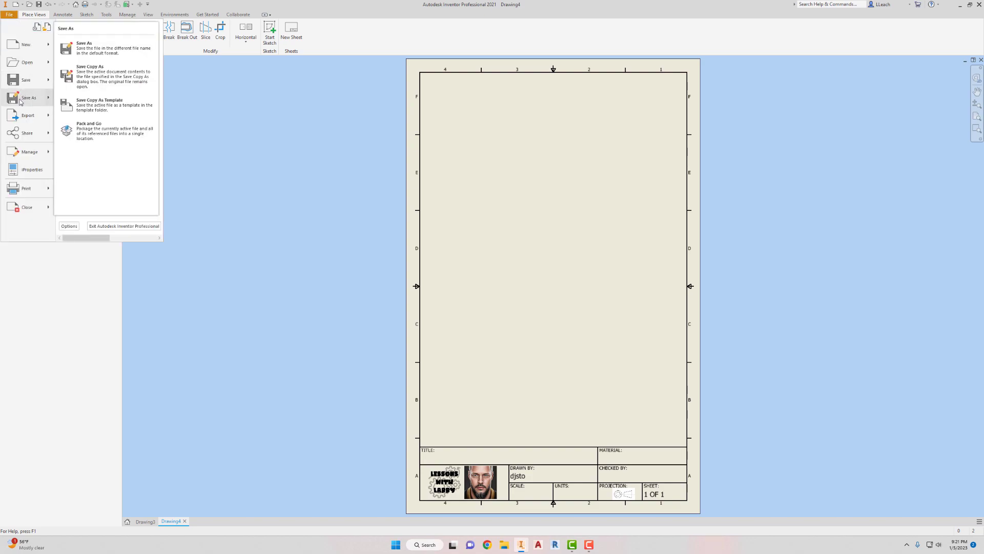
click(120, 108)
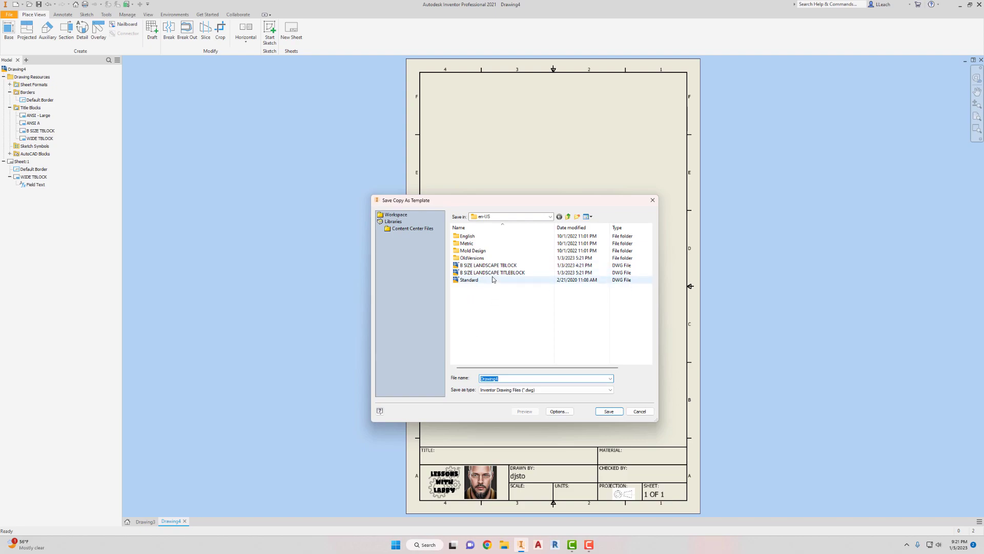
click(491, 275)
click(497, 381)
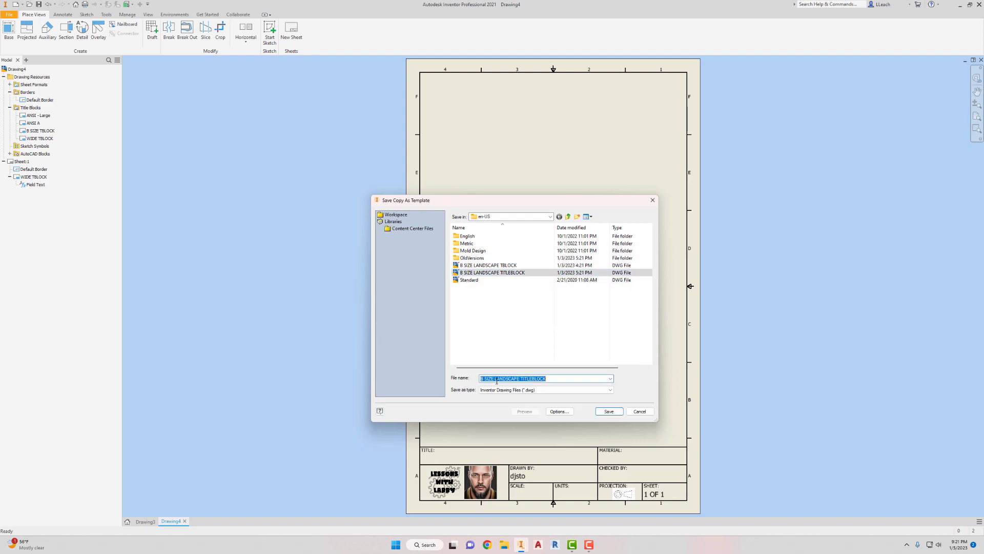
click(505, 380)
drag(504, 380, 514, 377)
text(PORTR)
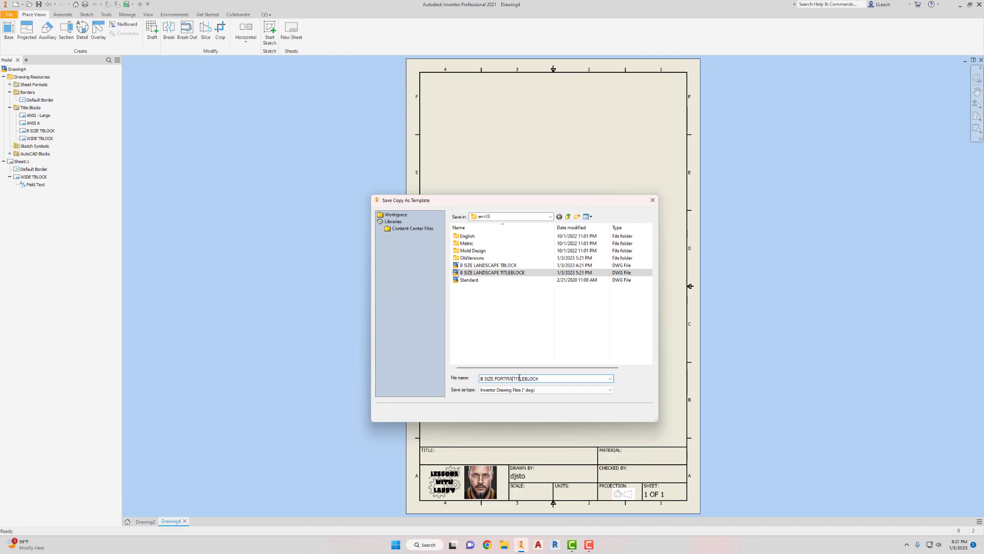
text(AIT)
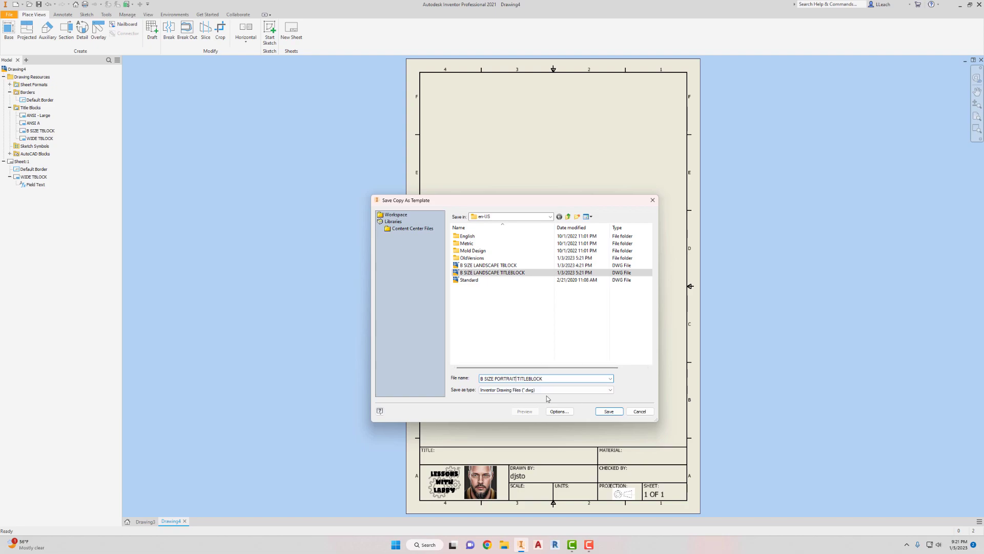
click(609, 412)
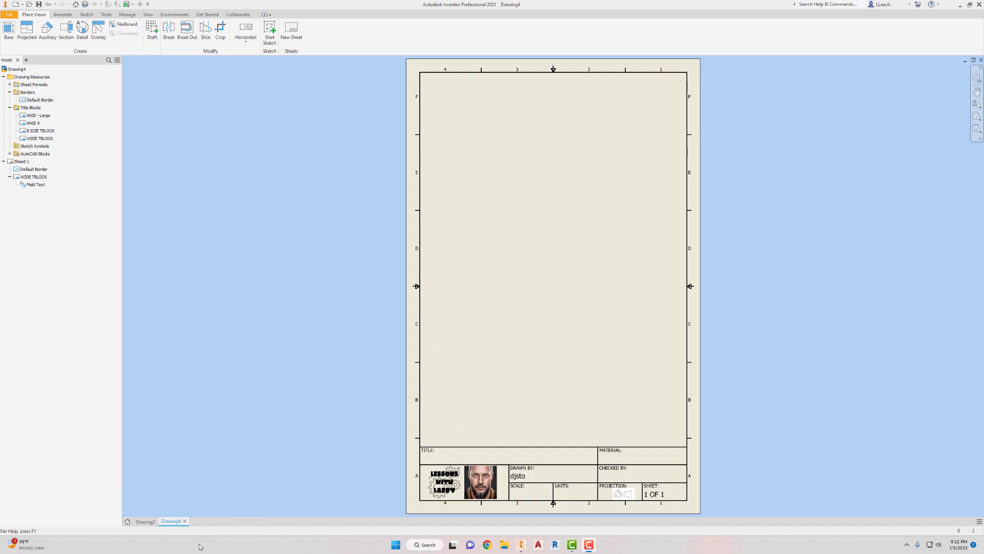
- Switch to the landscape drawing Drawing3
click(148, 522)
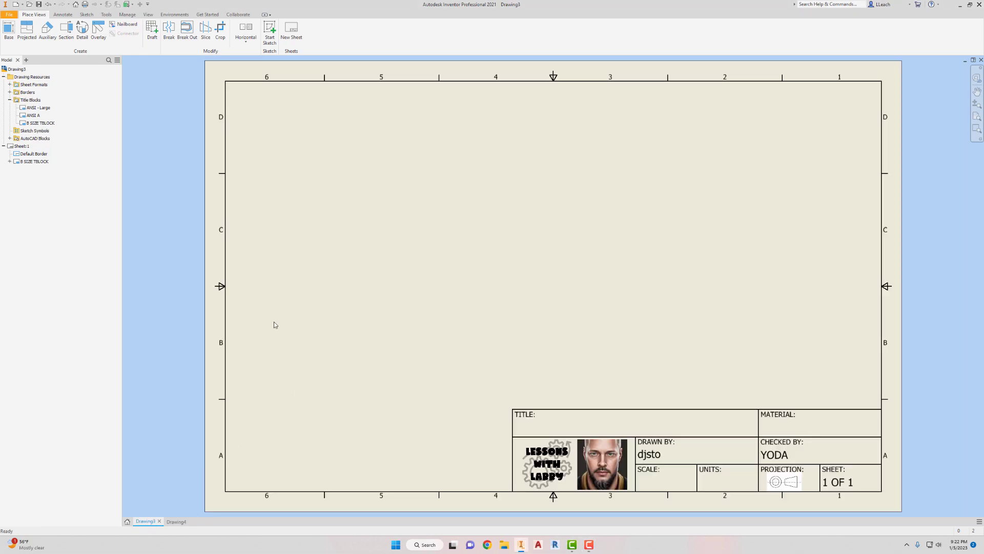
- Close the landscape drawing Drawing3 and create a new drawing from the Standard.dwg template
click(9, 15)
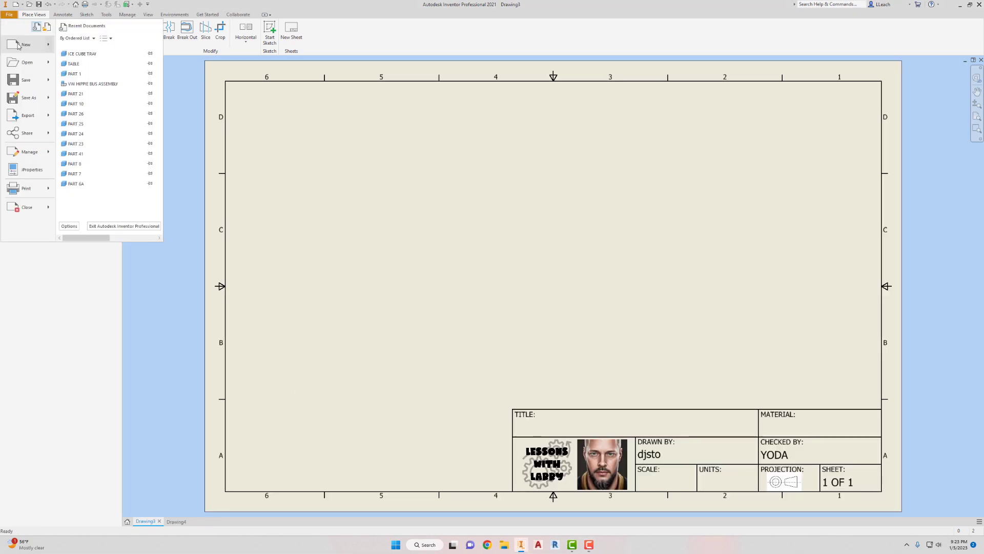
click(28, 208)
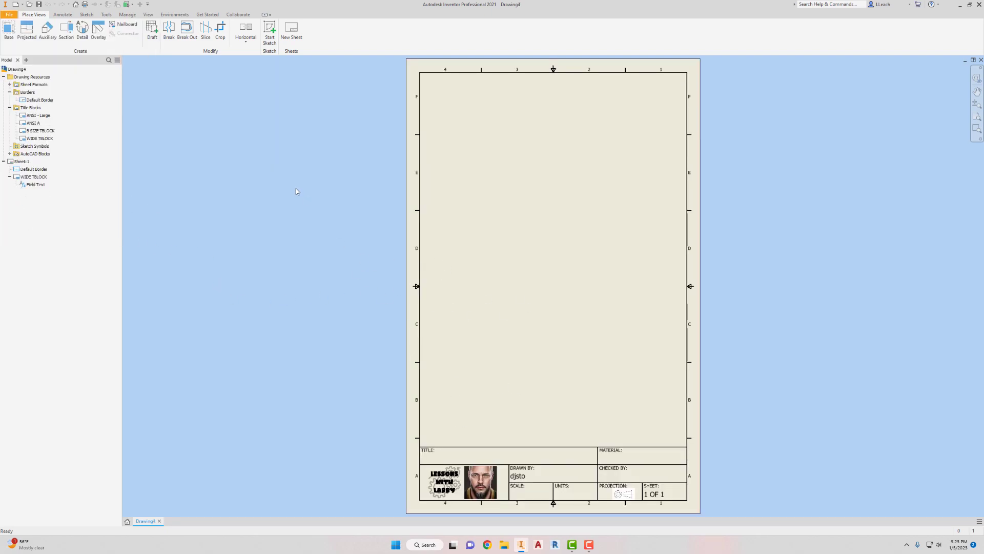
click(9, 15)
key(ctrl+n)
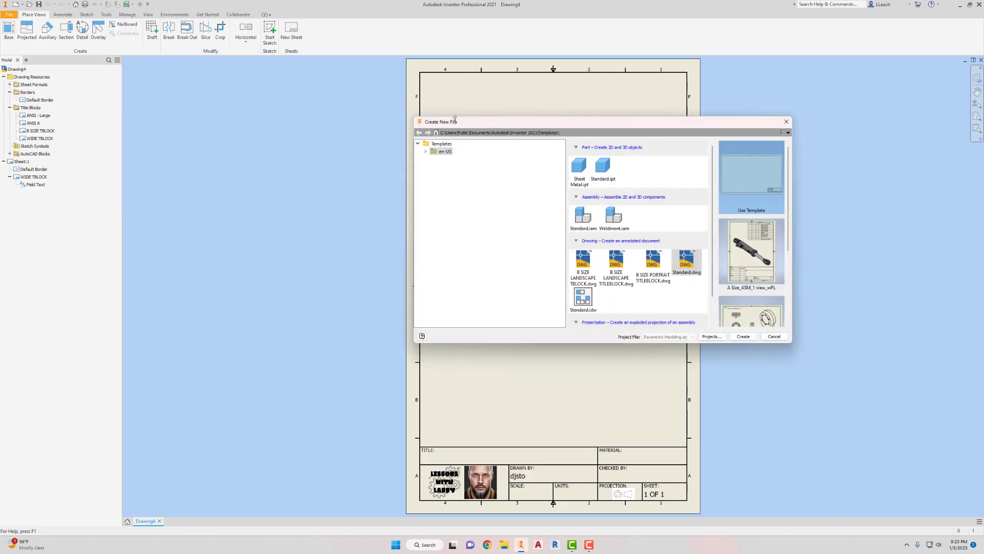
click(687, 264)
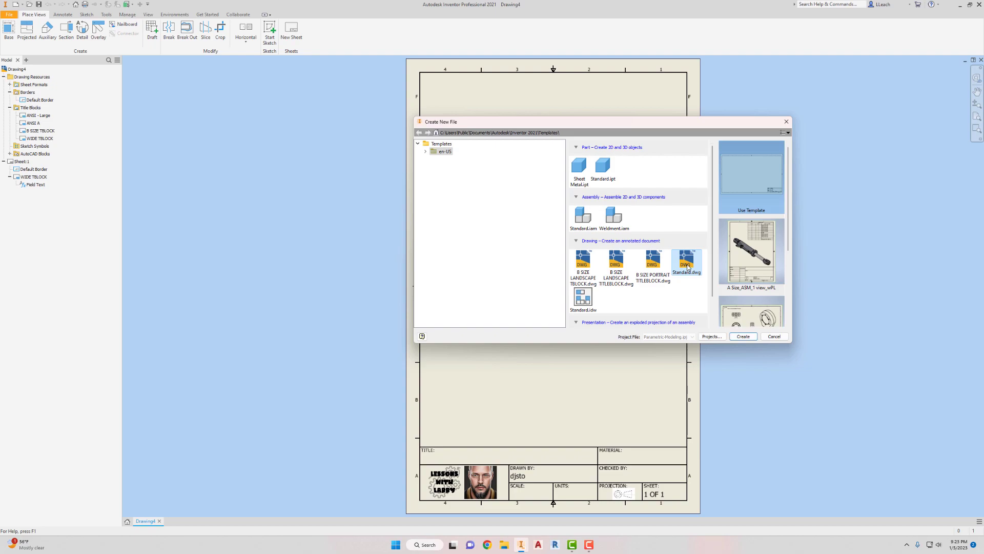
click(743, 337)
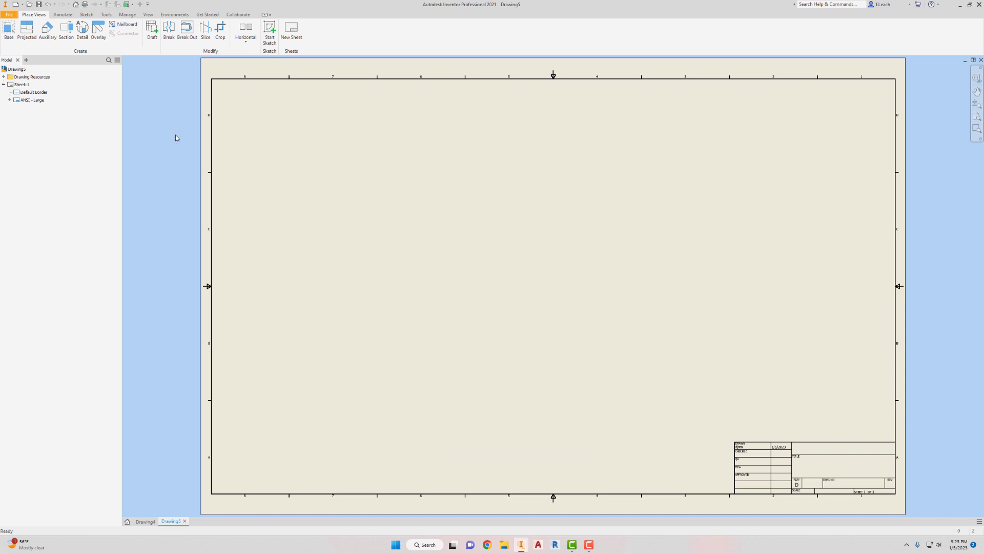
- Change the new drawing's sheet size to C, keeping the landscape orientation
click(23, 84)
right_click(25, 87)
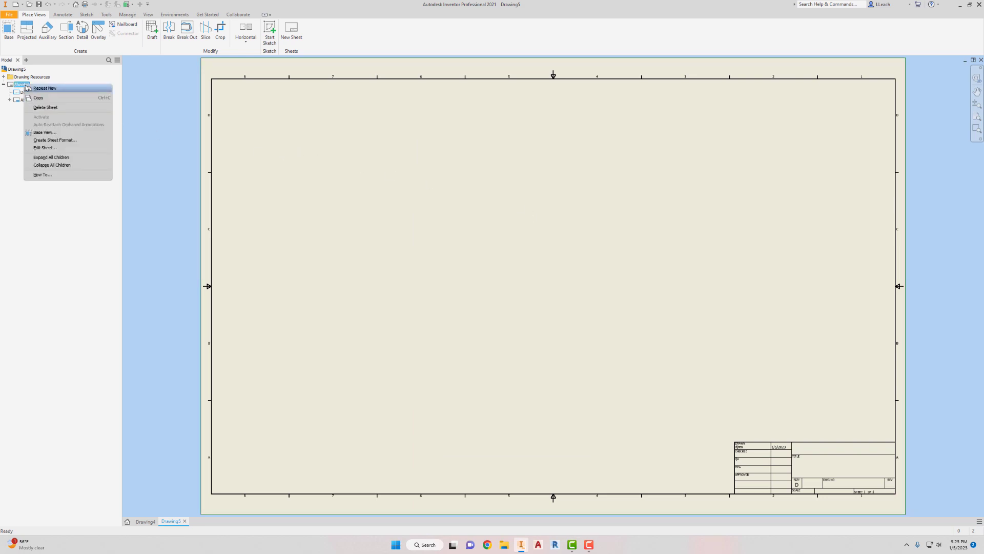
click(48, 149)
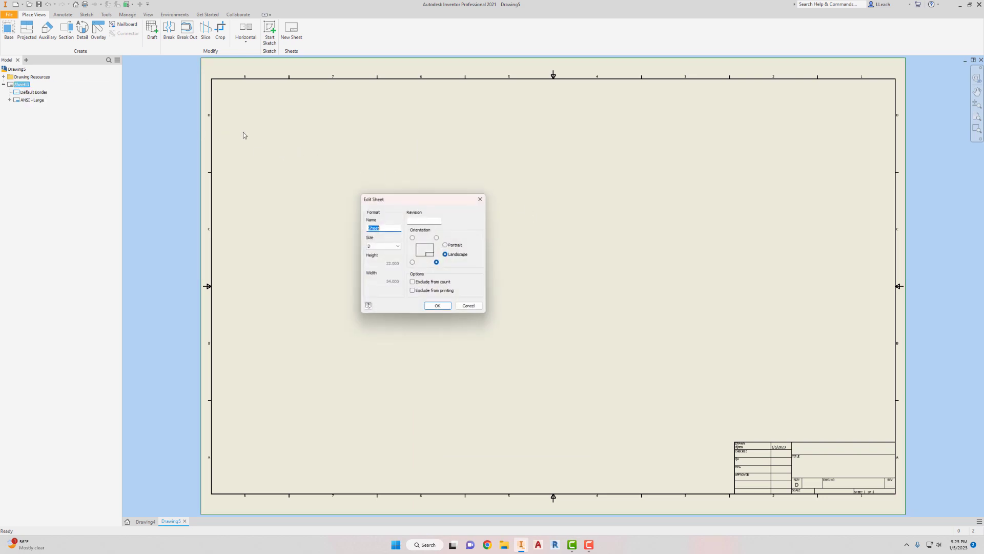
click(397, 246)
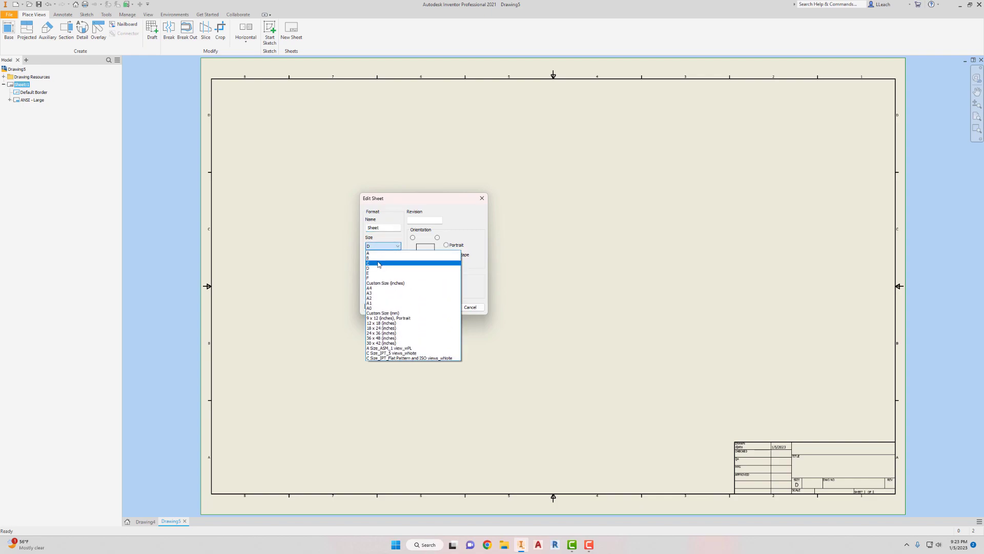
click(379, 263)
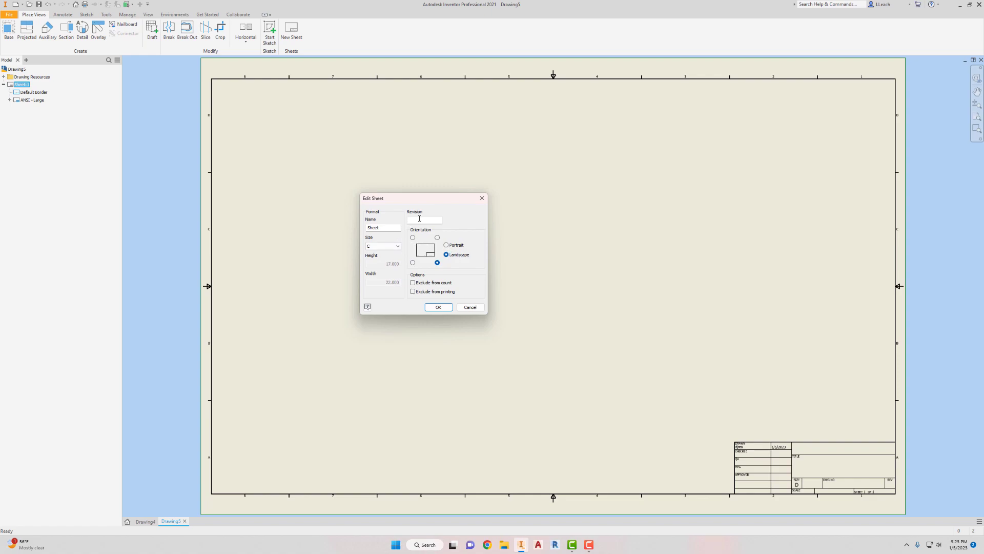
click(439, 306)
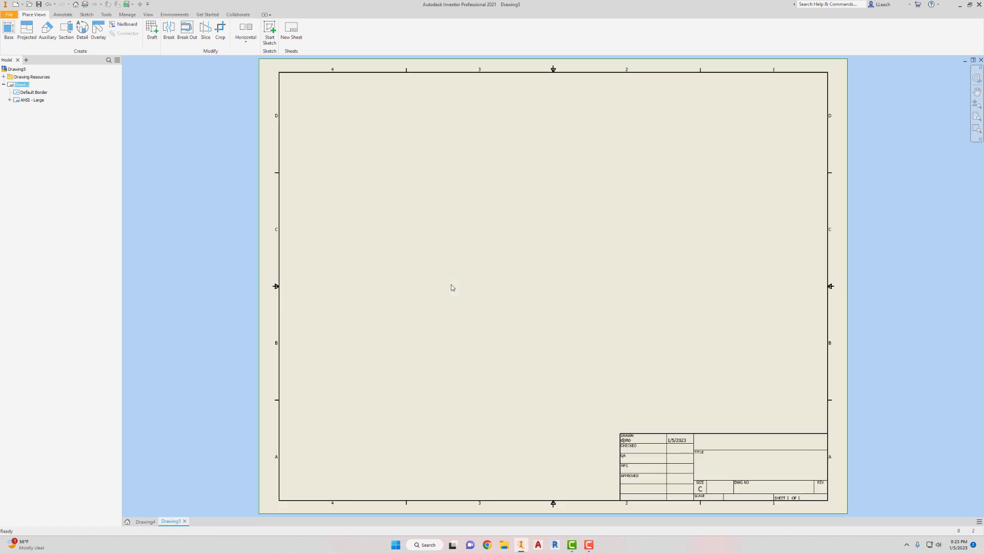
- Delete the default border and the ANSI - Large title block from the sheet
right_click(39, 93)
click(51, 108)
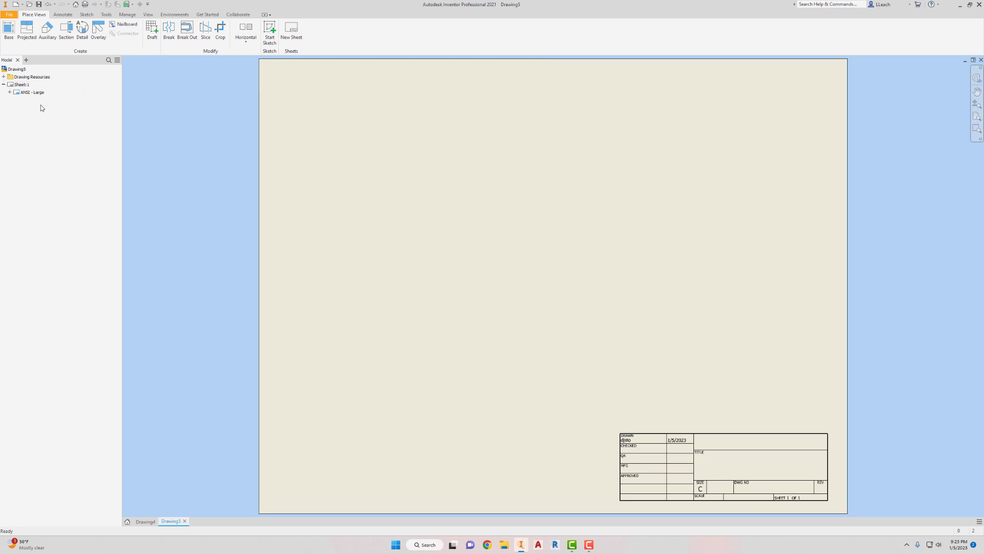
right_click(29, 93)
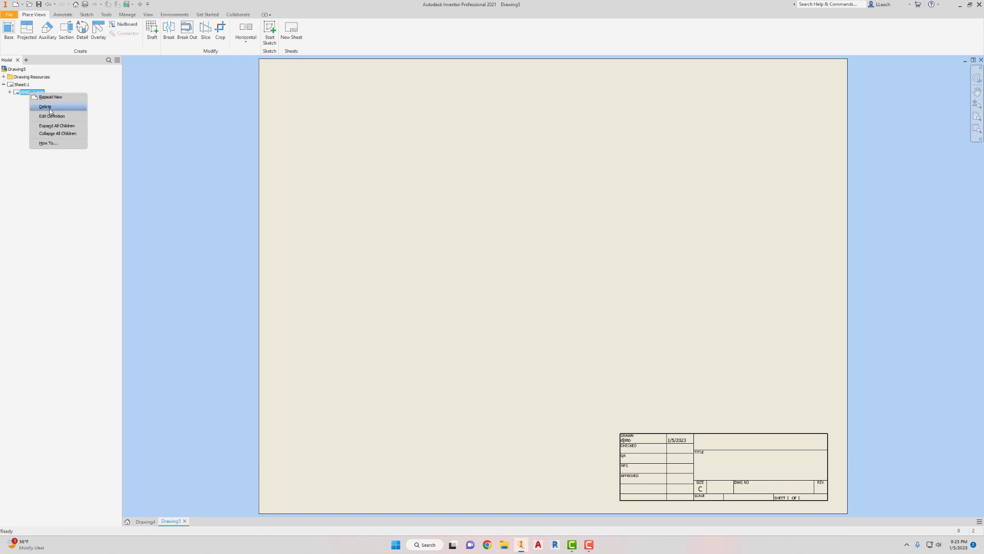
click(52, 107)
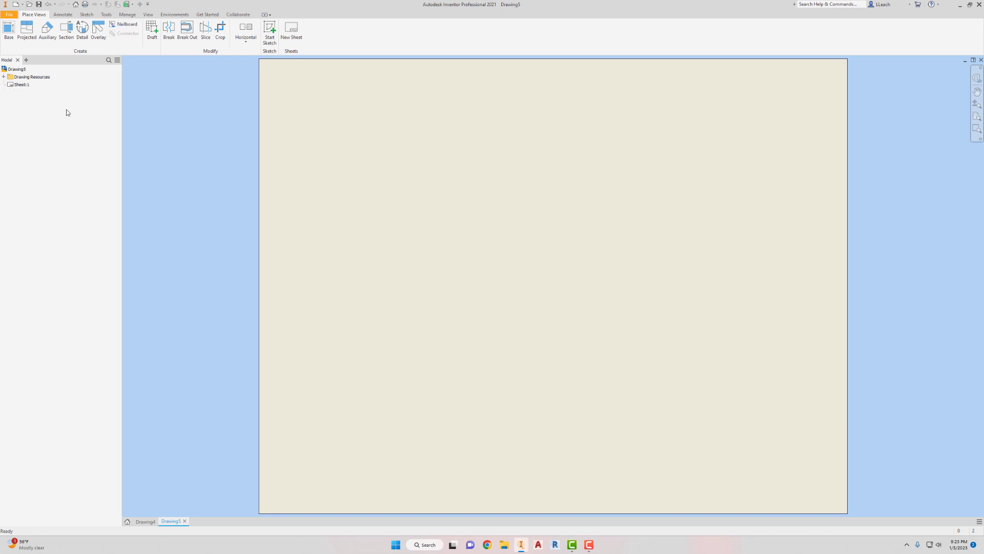
- Start inserting the default drawing border and set its left and right sheet margins to 0.5
click(3, 77)
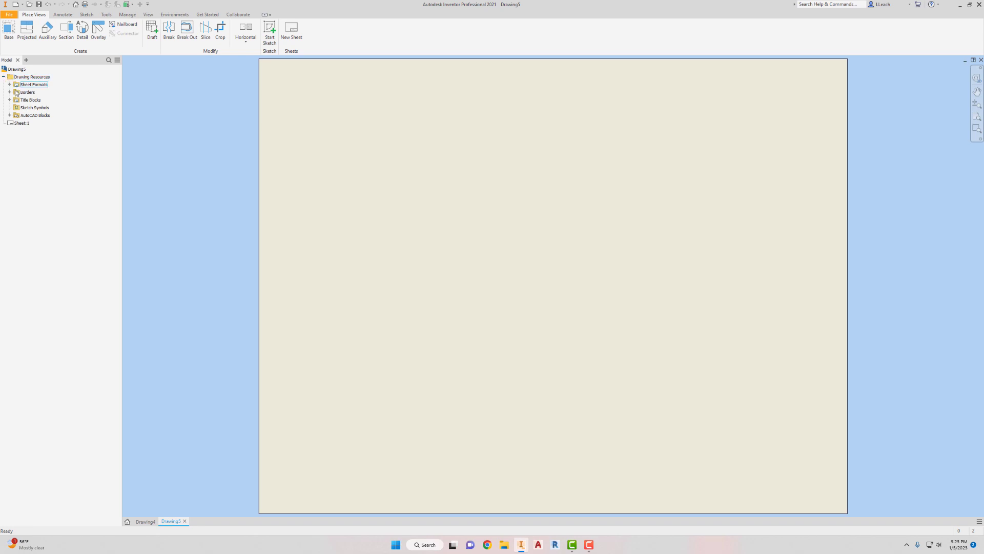
click(9, 92)
click(39, 100)
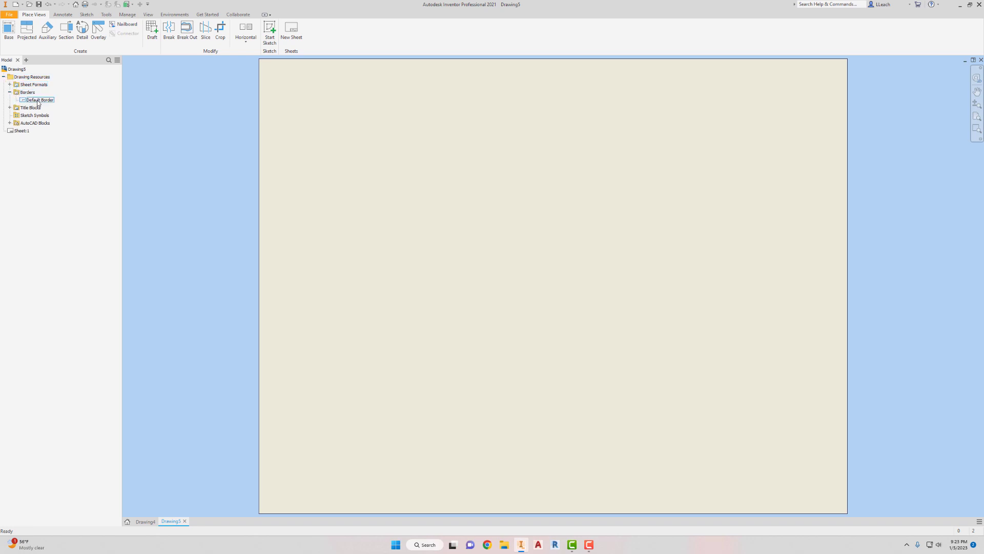
right_click(39, 102)
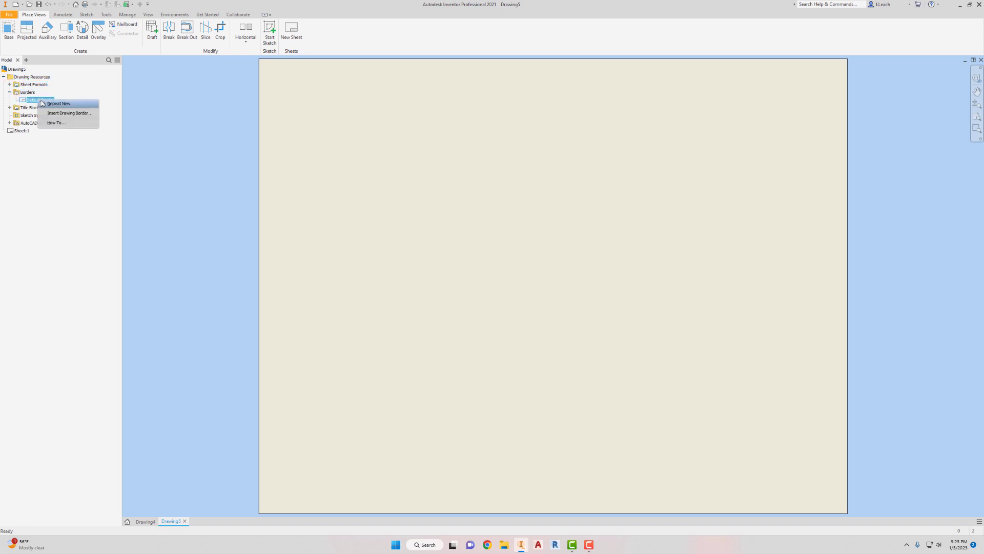
click(69, 113)
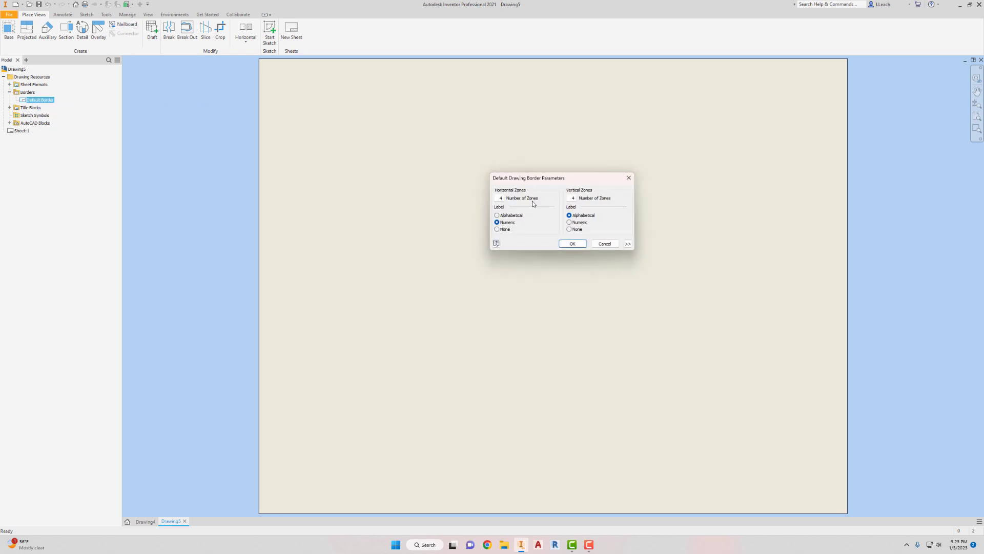
click(628, 243)
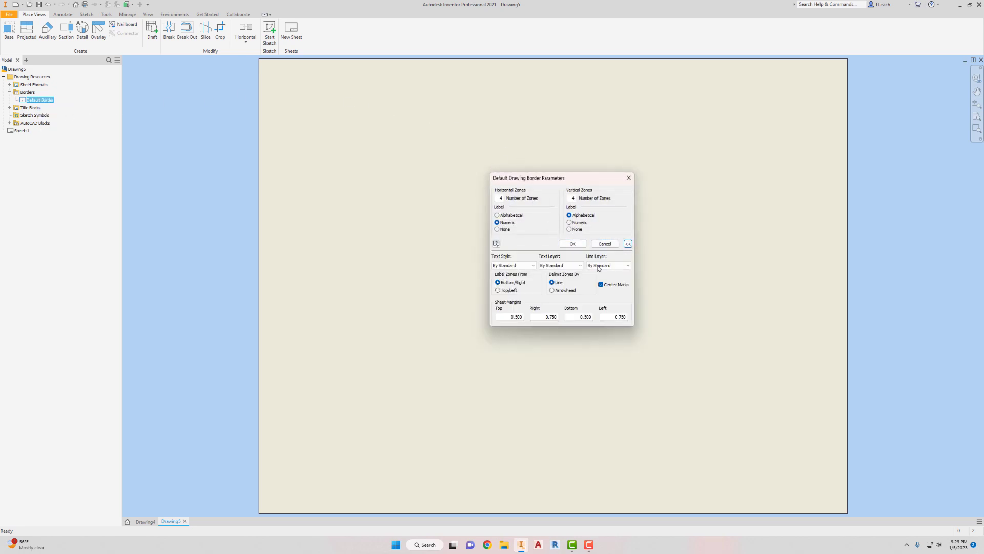
double_click(624, 318)
drag(618, 317, 641, 315)
drag(550, 317, 573, 314)
text(5)
double_click(587, 316)
key(shift+Tab)
drag(575, 178, 591, 165)
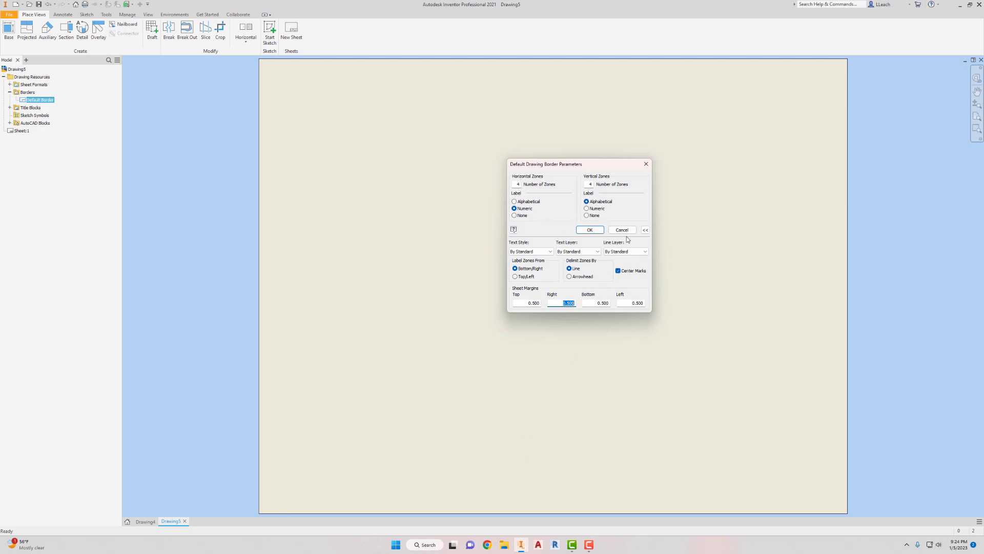
- Set the border to 10 horizontal and 12 vertical zones and place it on the sheet
double_click(518, 184)
double_click(590, 184)
text(12)
key(Tab)
click(594, 231)
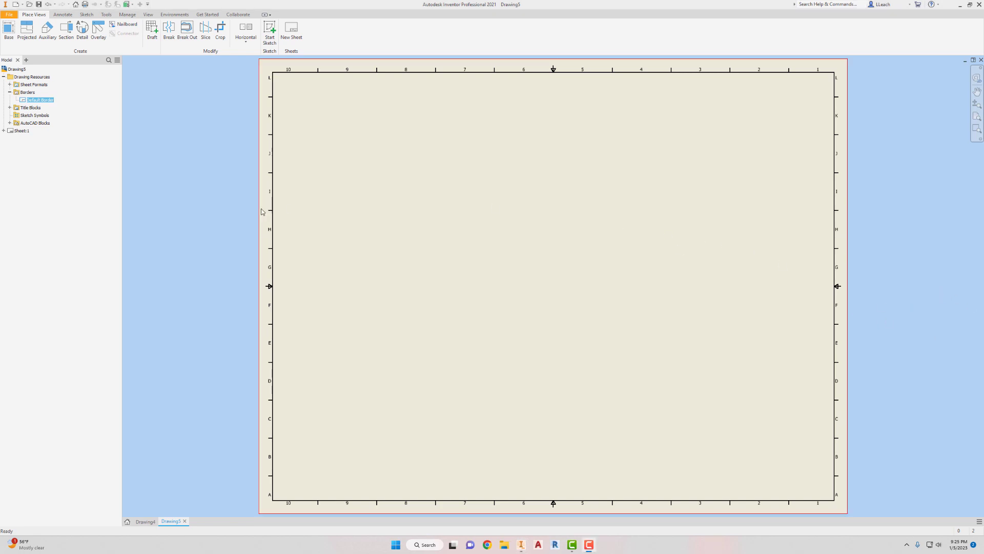
- Delete the 10-by-12-zone default border from the sheet
click(4, 130)
click(32, 139)
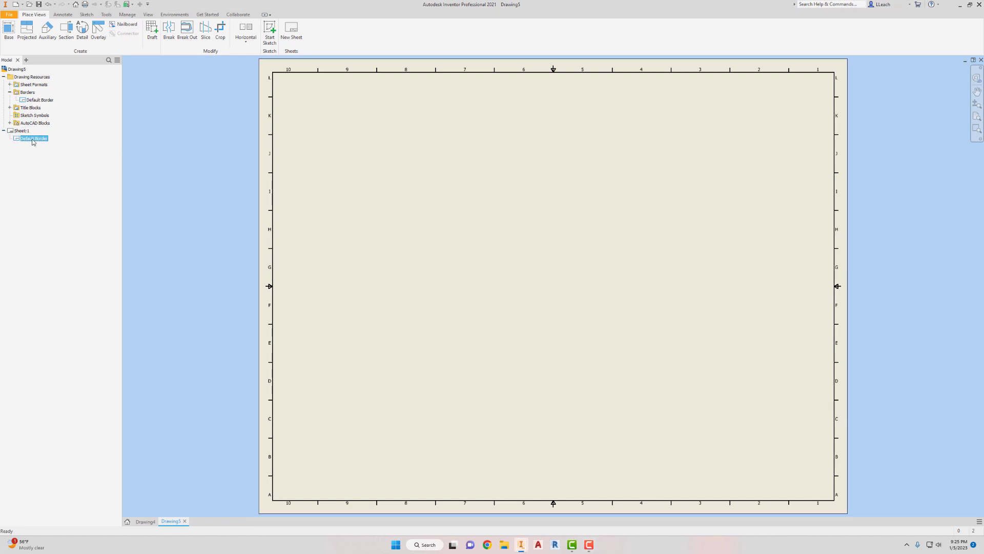
right_click(32, 140)
click(47, 151)
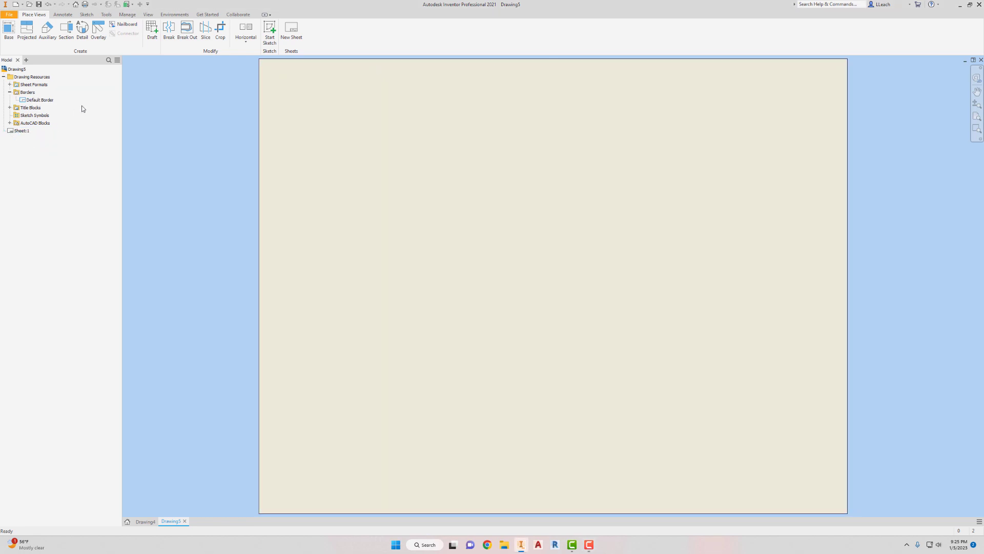
- Insert the default drawing border on the sheet with 8 horizontal and 8 vertical zones
right_click(42, 101)
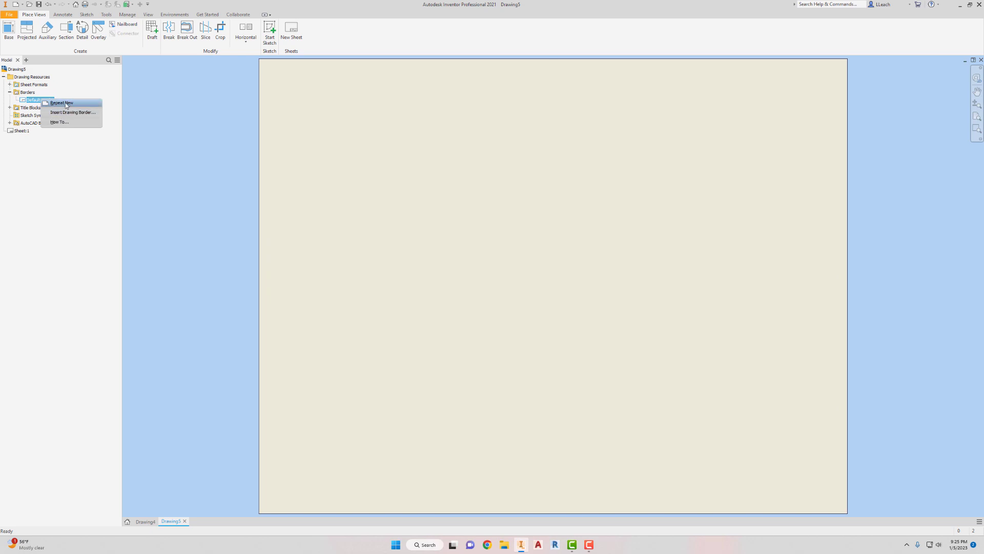
click(72, 112)
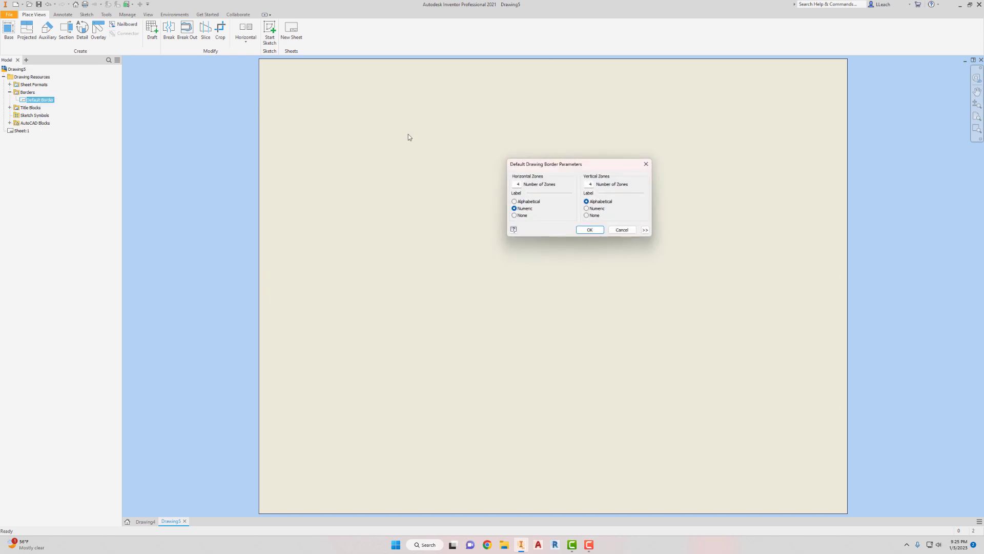
click(645, 229)
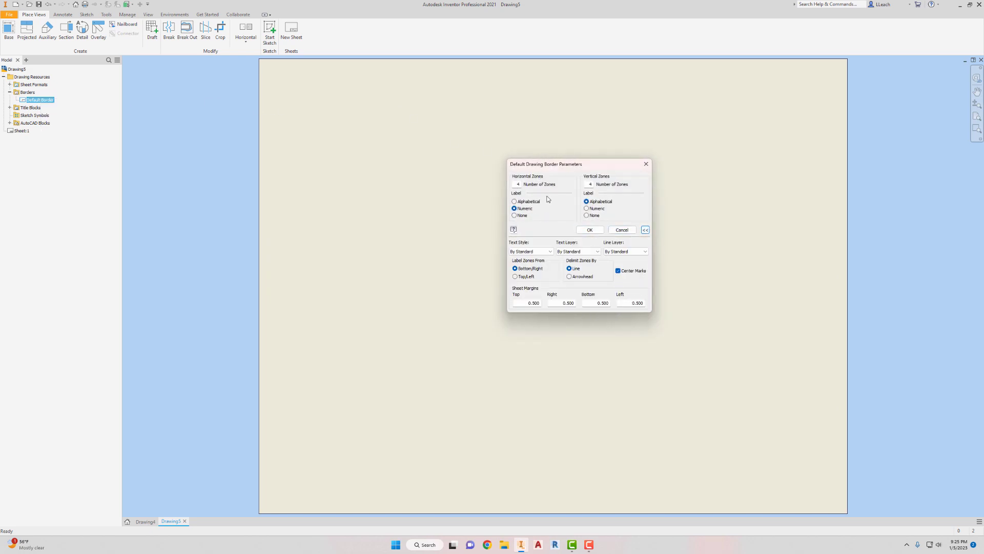
drag(516, 186, 538, 184)
drag(586, 184, 595, 185)
key(Tab)
double_click(591, 184)
key(Tab)
click(590, 231)
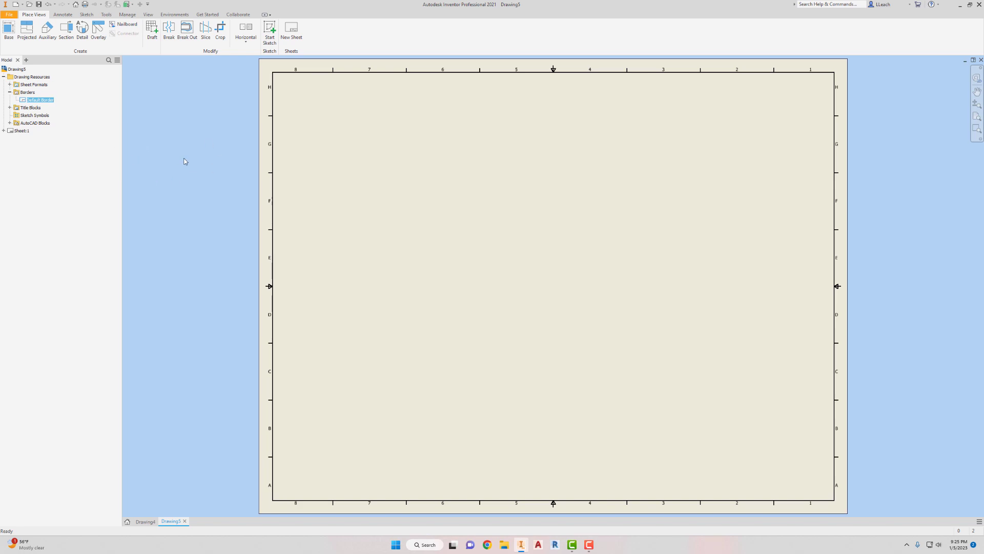
- Copy the WIDE TBLOCK title block from Drawing4 into the title block resources of Drawing5
click(10, 108)
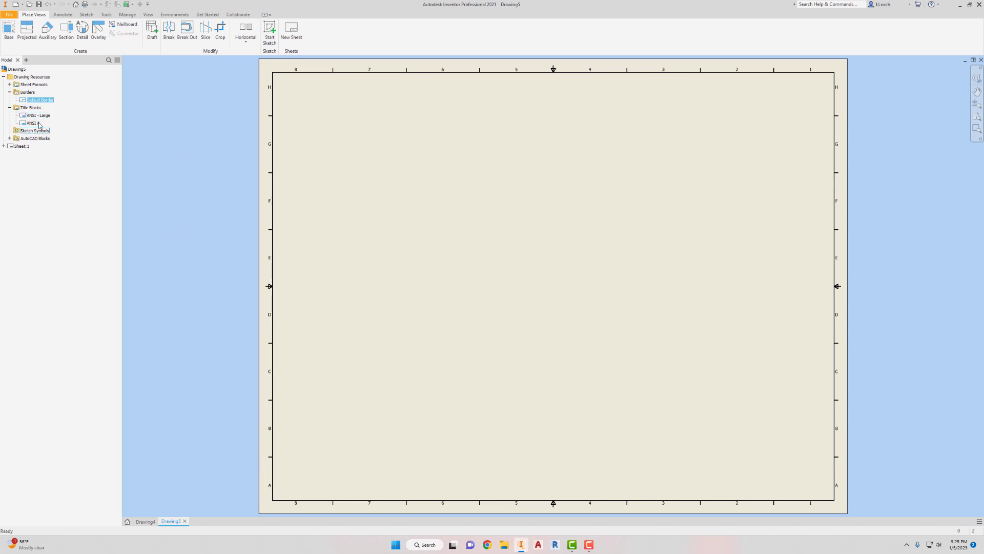
click(145, 522)
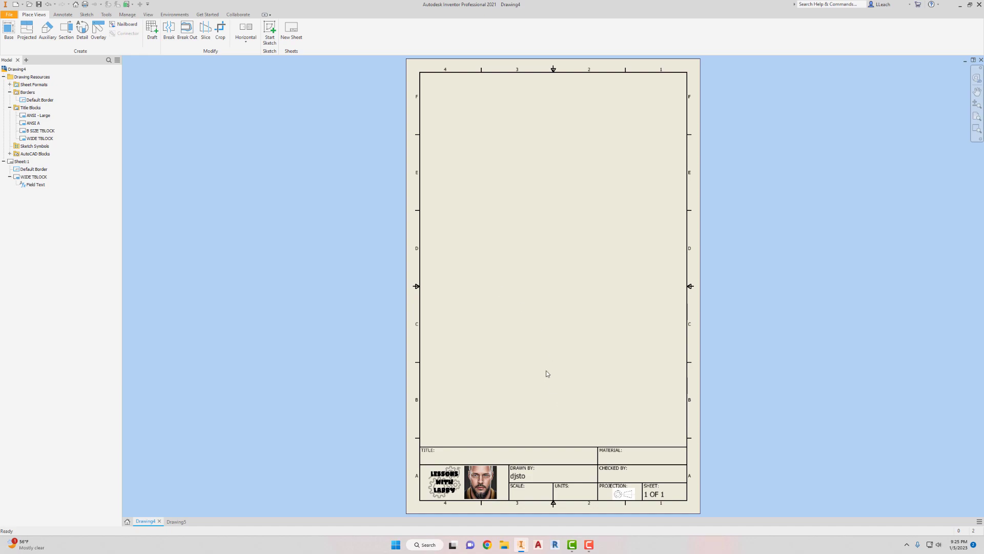
right_click(39, 139)
click(52, 151)
click(174, 522)
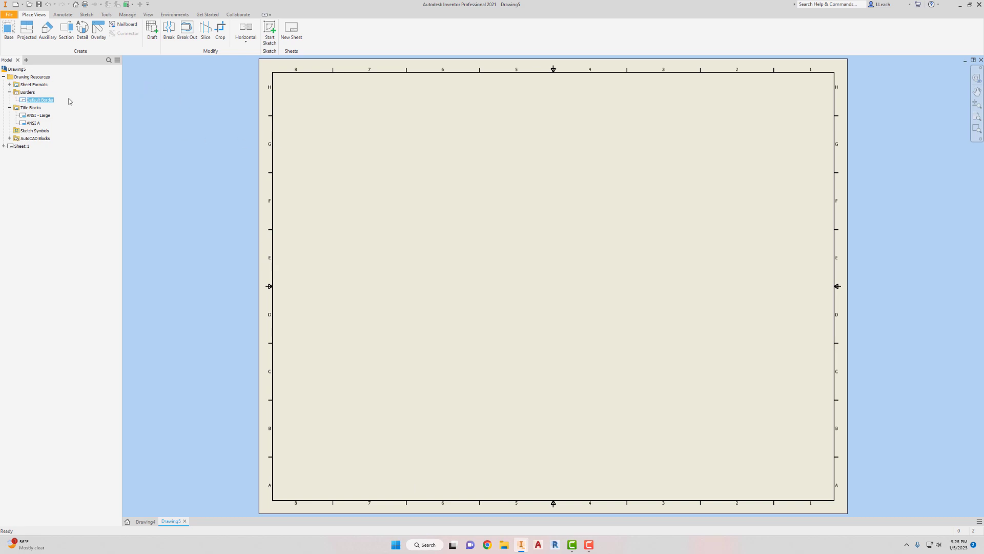
click(36, 111)
right_click(37, 107)
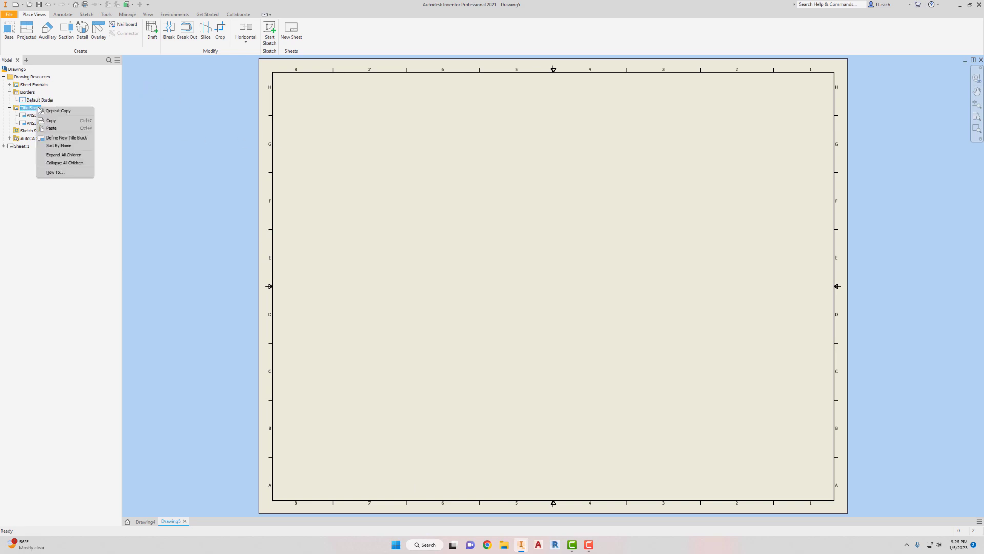
click(55, 128)
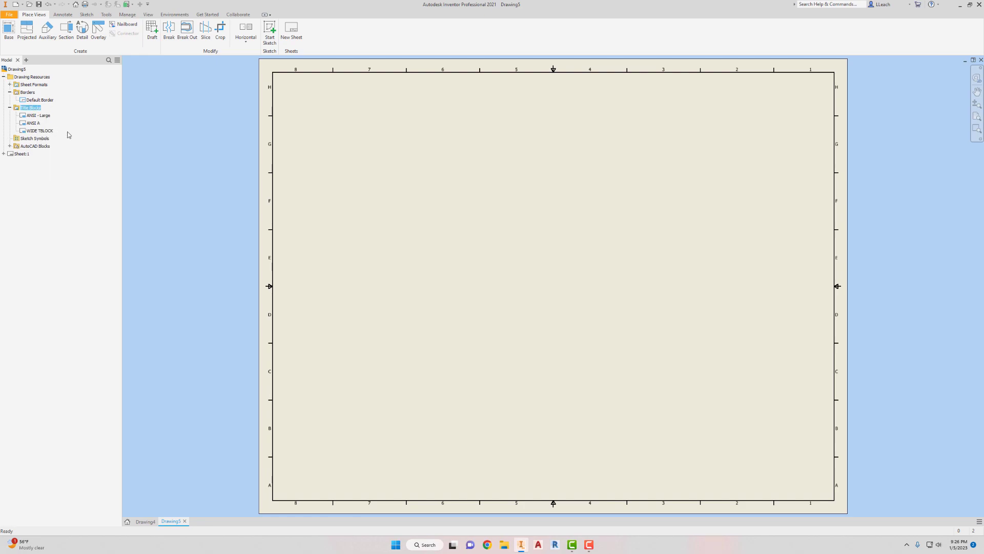
- Insert the WIDE TBLOCK title block on the C-size sheet, leaving the units prompt blank
click(40, 131)
right_click(40, 133)
click(60, 164)
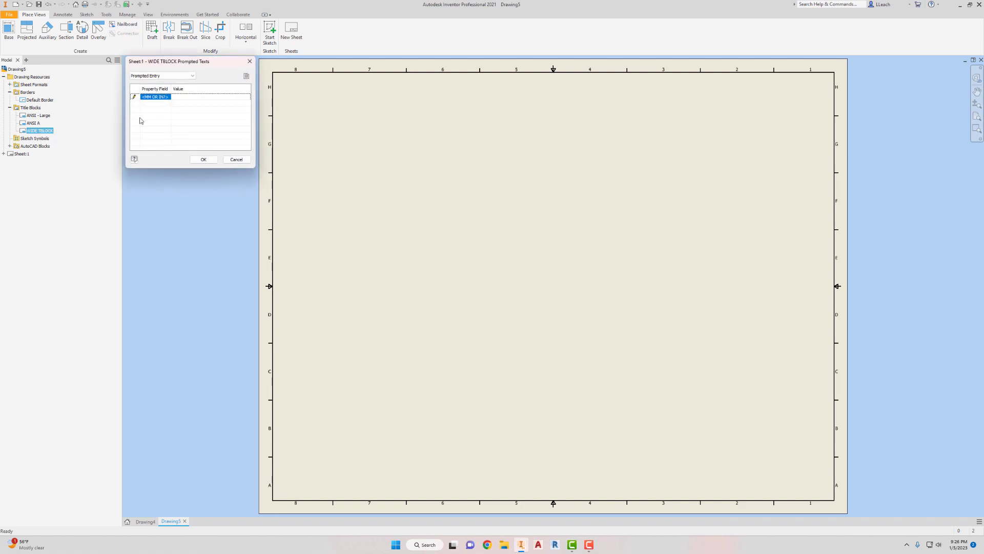
click(204, 159)
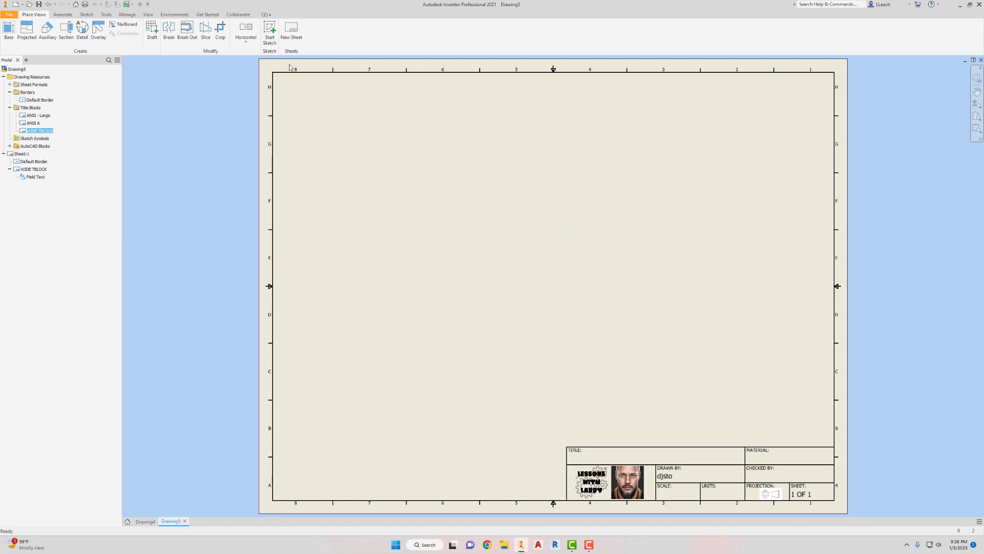
- Save a copy of the drawing as a DWG template named C SIZE LANDSCAPE TITLEBLOCK in the en-US folder
click(9, 15)
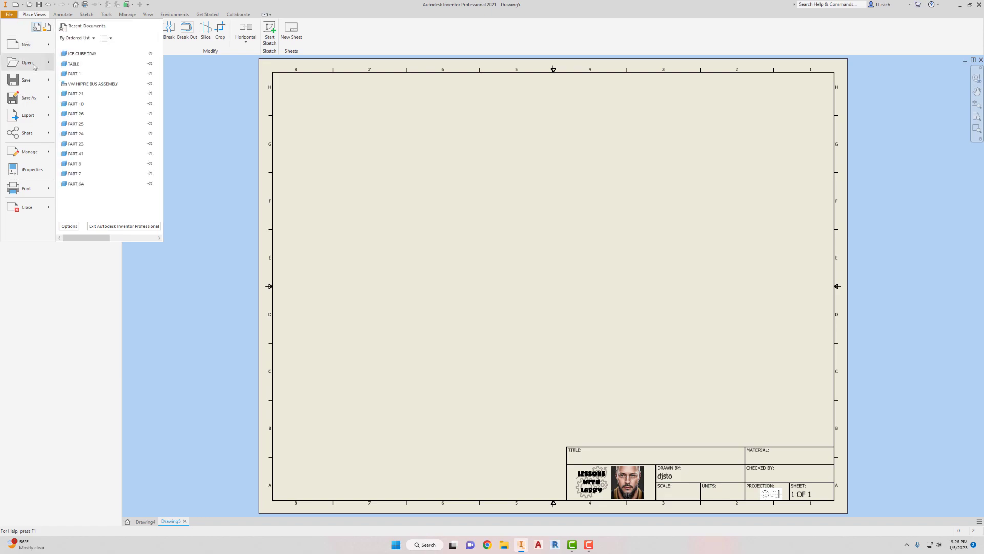
mouse_move(23, 101)
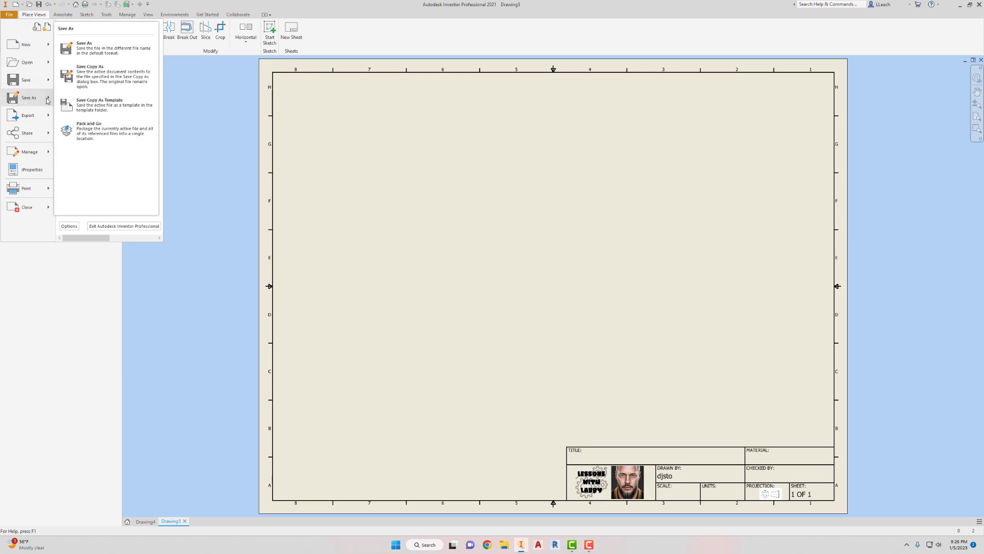
click(114, 110)
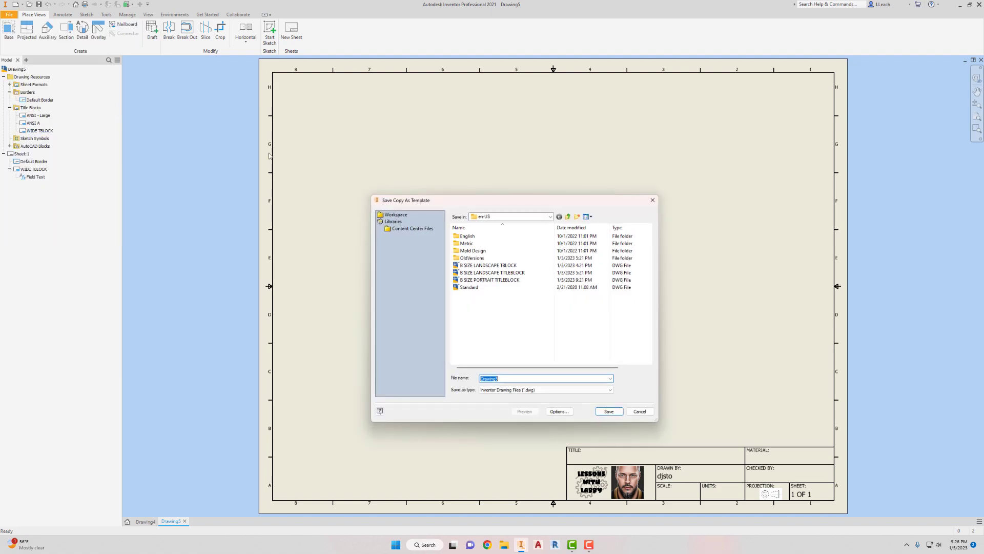
click(490, 272)
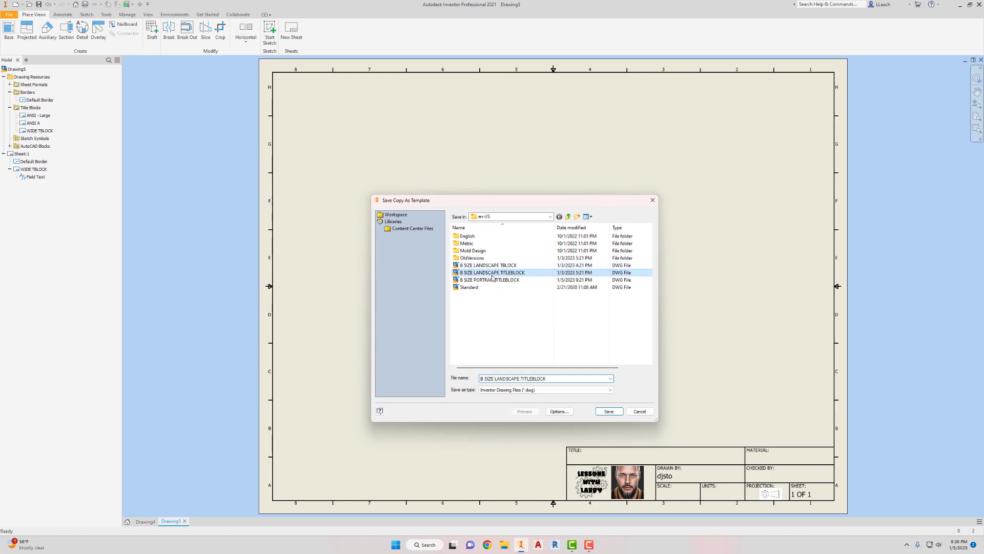
click(483, 380)
click(484, 380)
drag(484, 380, 479, 382)
text(c)
key(BackSpace)
text(C)
click(608, 412)
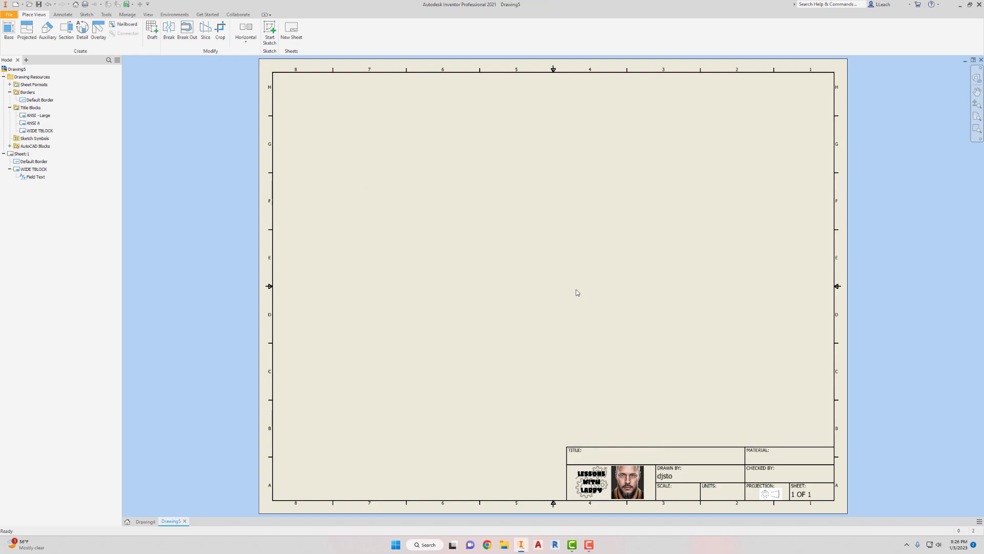